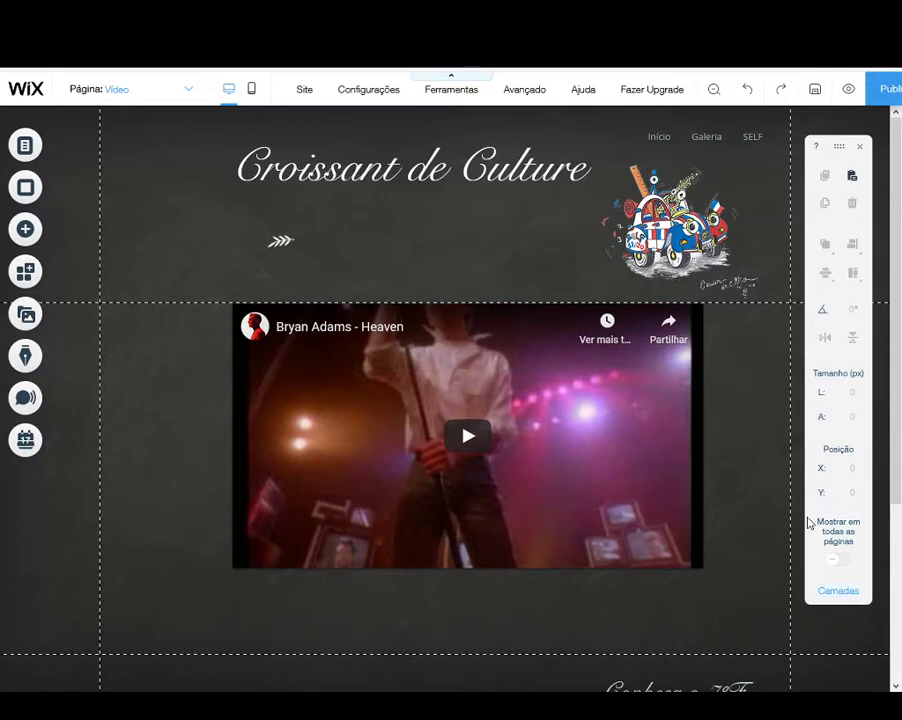
Step: Add the compact audio player with only a progress bar below the video and move it into the site's footer
{"action": "left_click", "coordinate": [115, 223]}
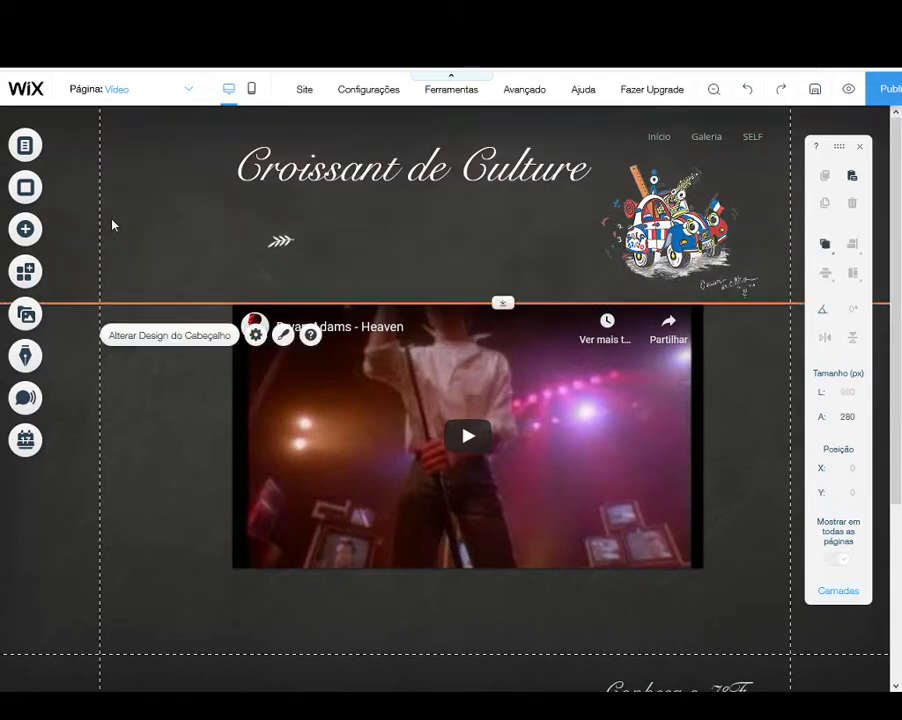
{"action": "left_click", "coordinate": [143, 427]}
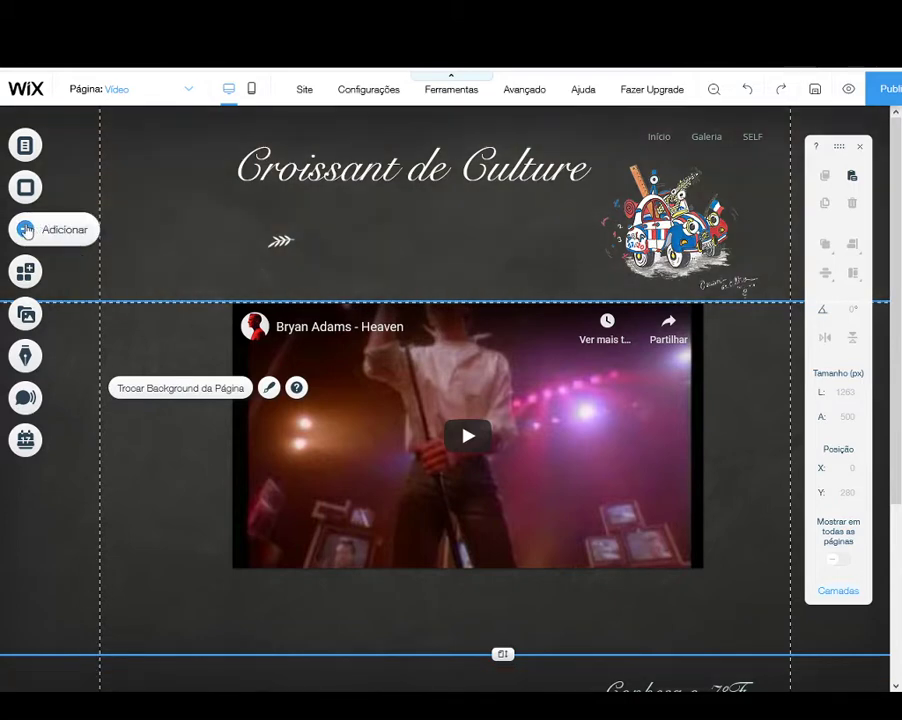
{"action": "left_click", "coordinate": [25, 230]}
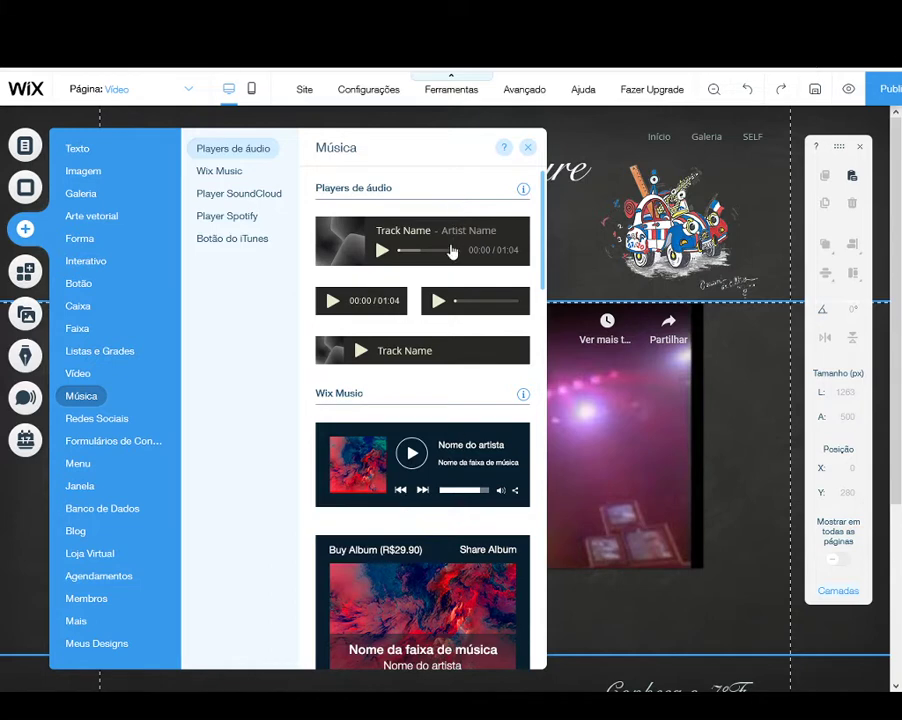
{"action": "left_click_drag", "start_coordinate": [441, 308], "coordinate": [195, 662]}
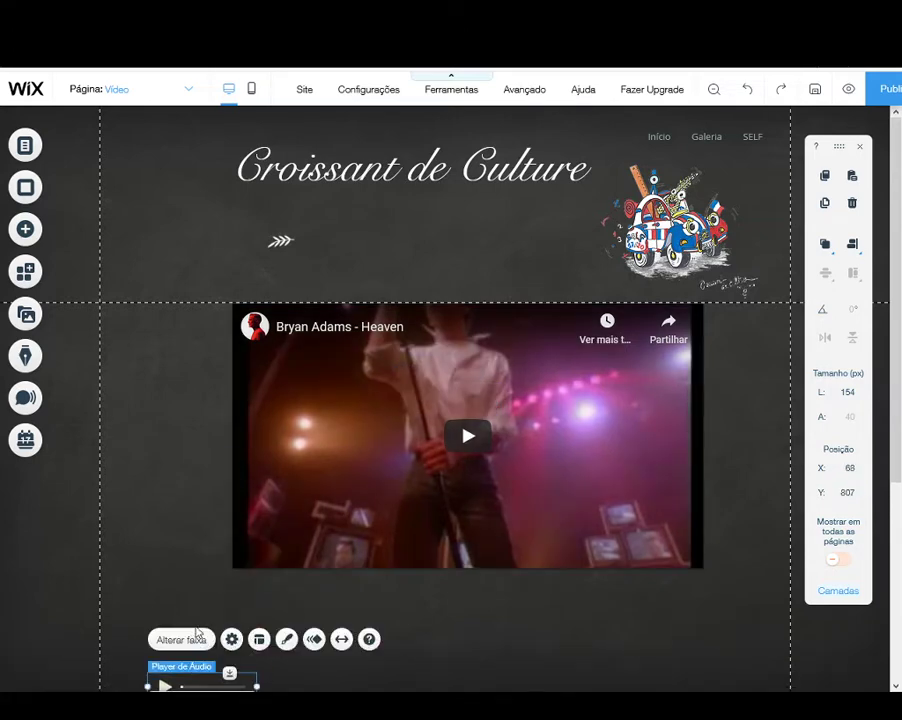
{"action": "scroll", "coordinate": [188, 560], "scroll_direction": "down", "scroll_amount": 2}
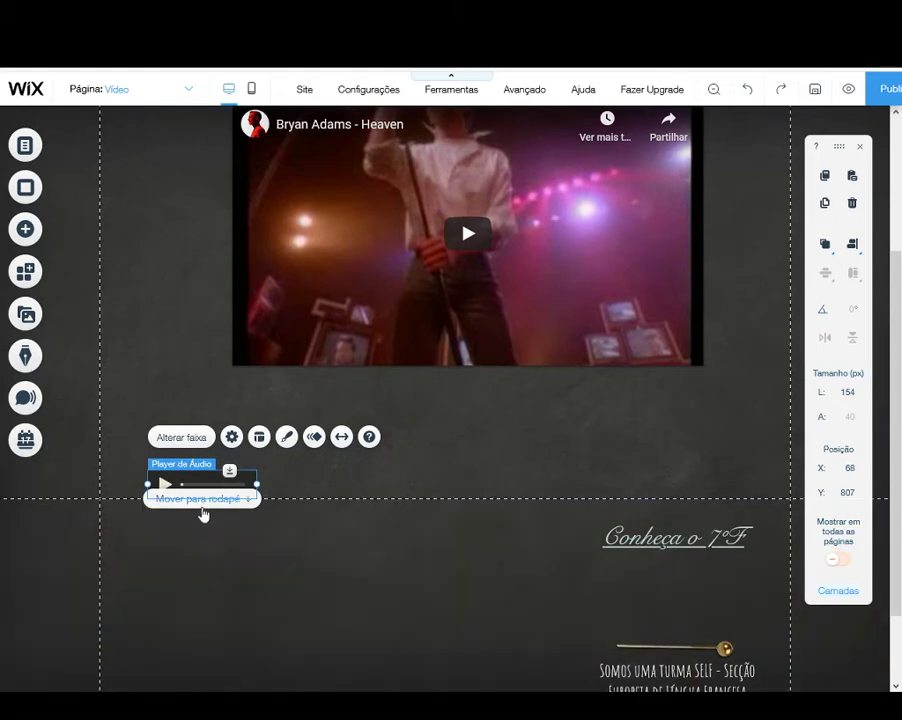
{"action": "left_click", "coordinate": [202, 502]}
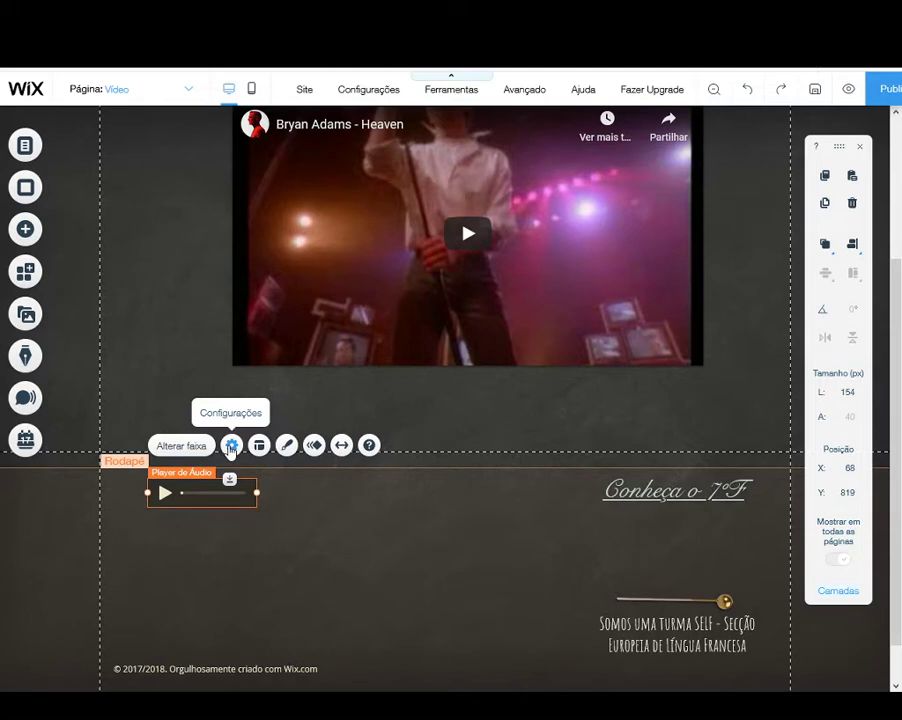
Step: Upload 01 Licao de Baiao.wma from the computer and assign it as the footer audio player's track
{"action": "left_click", "coordinate": [231, 446]}
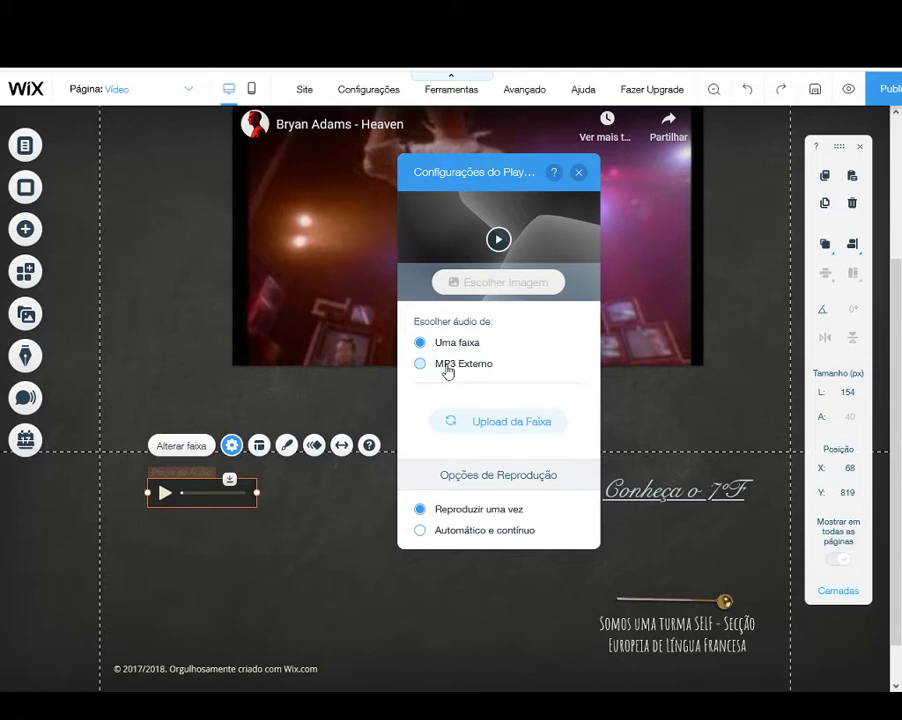
{"action": "left_click", "coordinate": [447, 366]}
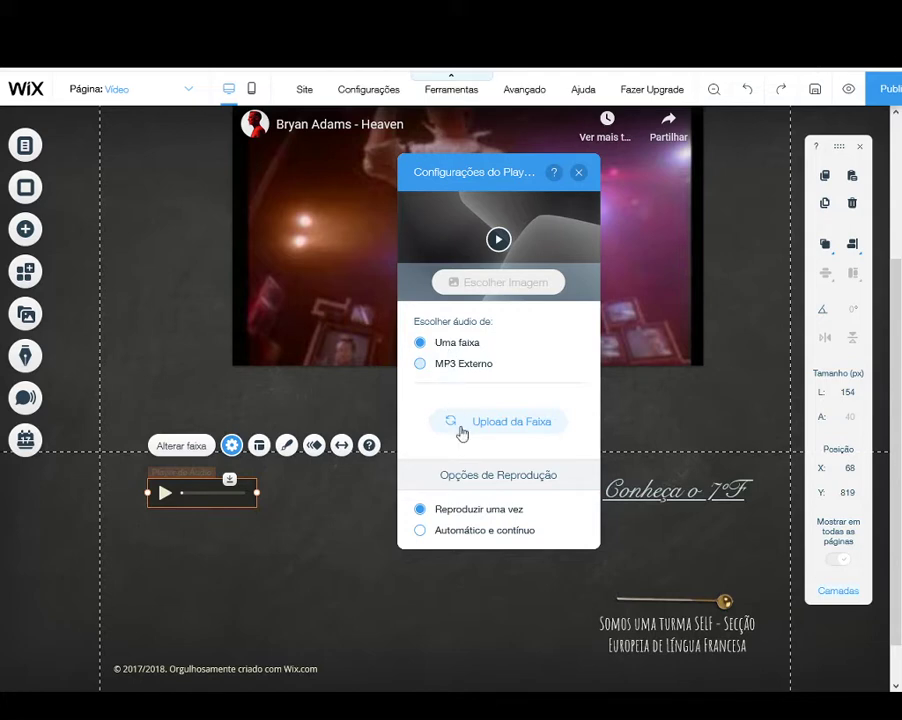
{"action": "left_click", "coordinate": [463, 344]}
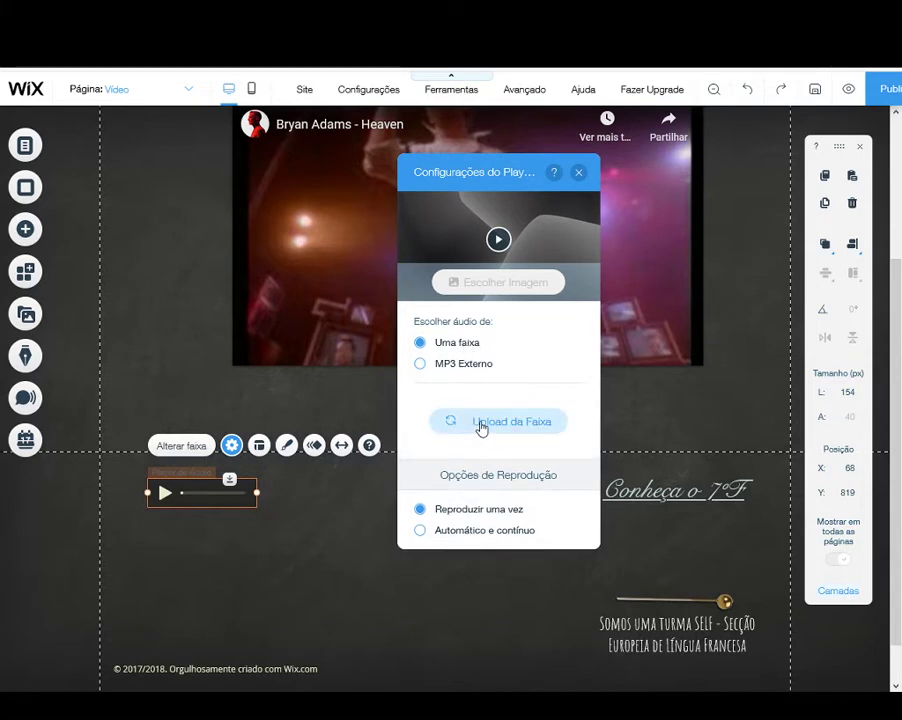
{"action": "left_click", "coordinate": [481, 424]}
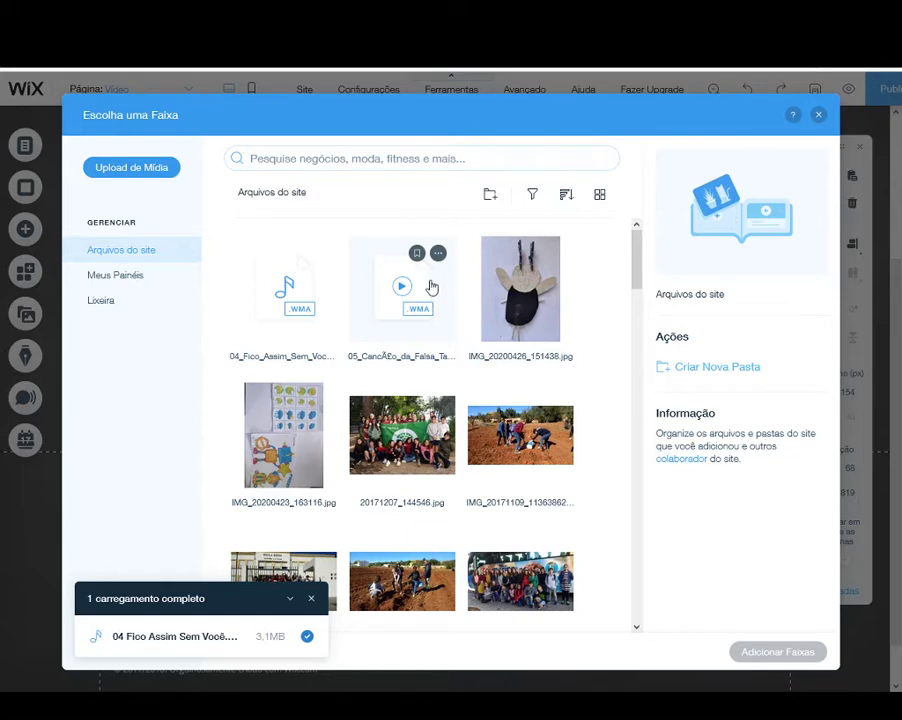
{"action": "left_click", "coordinate": [162, 183]}
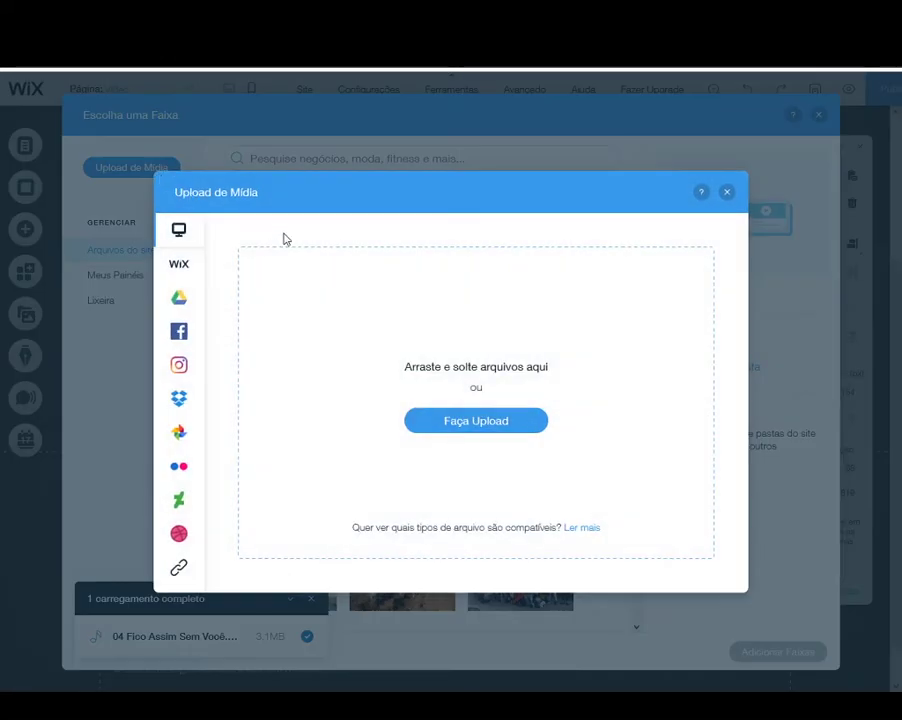
{"action": "left_click", "coordinate": [465, 421]}
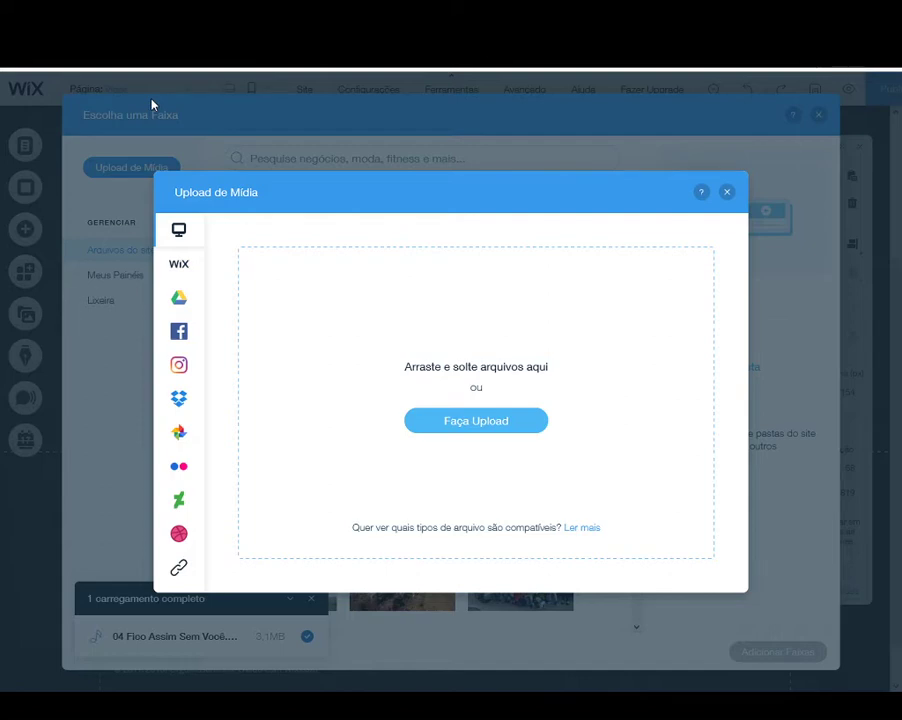
{"action": "left_click", "coordinate": [562, 417]}
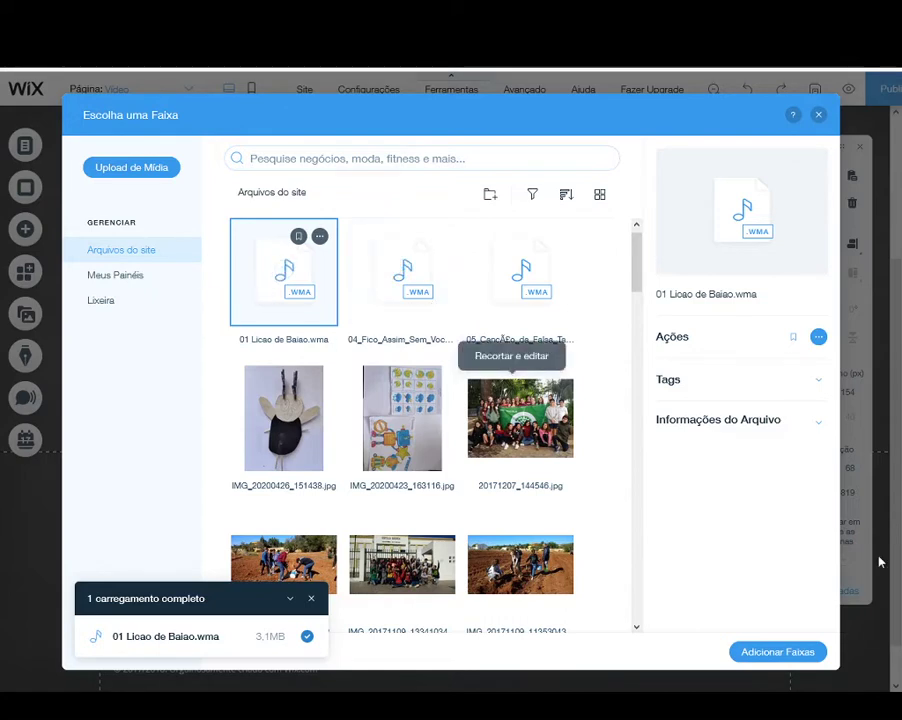
{"action": "left_click", "coordinate": [820, 342]}
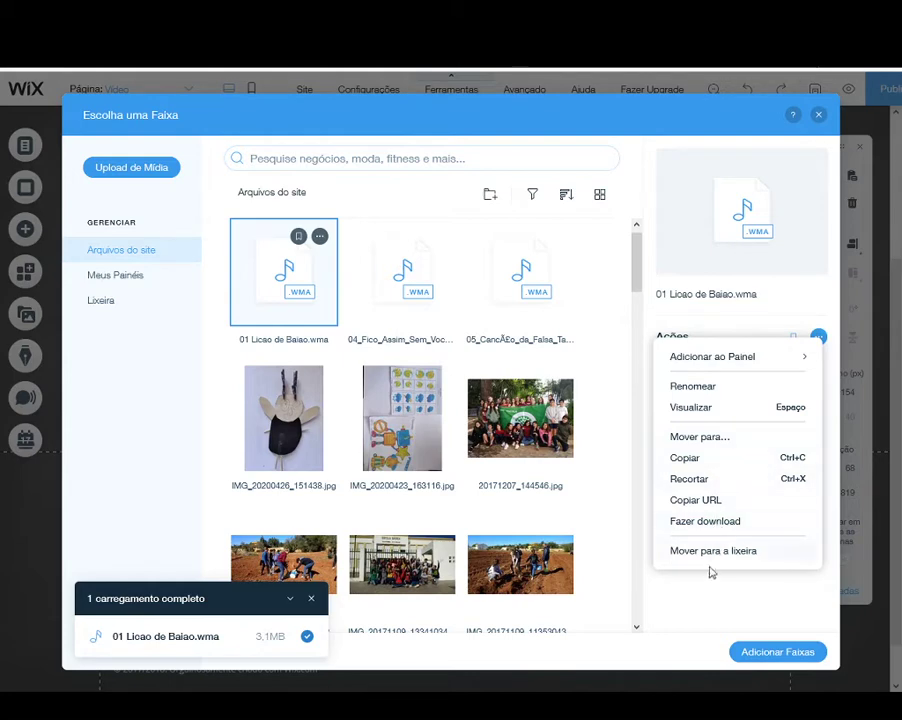
{"action": "left_click", "coordinate": [686, 597]}
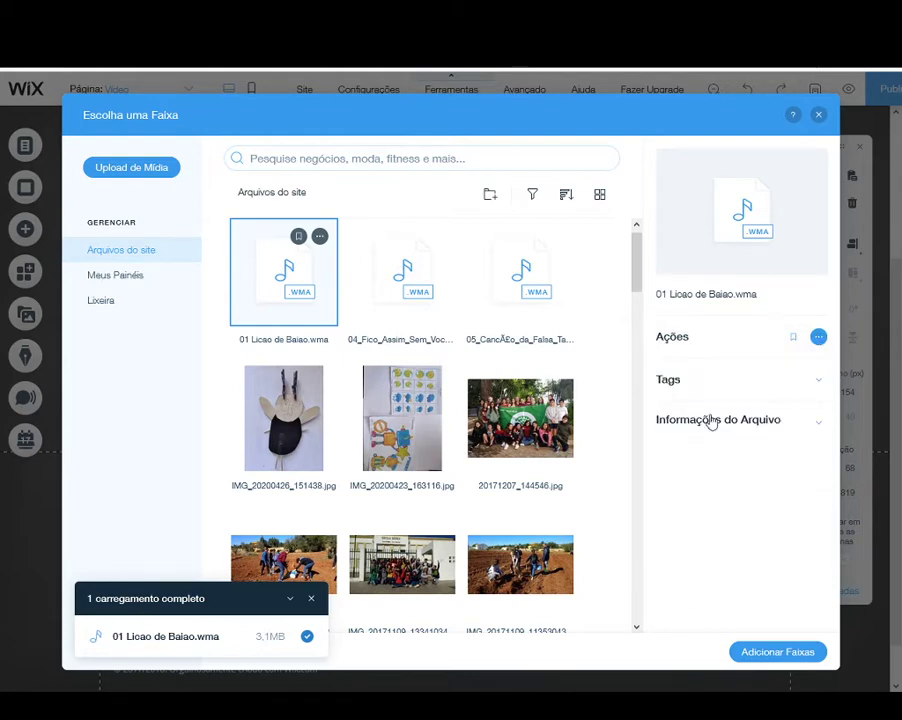
{"action": "left_click", "coordinate": [778, 652]}
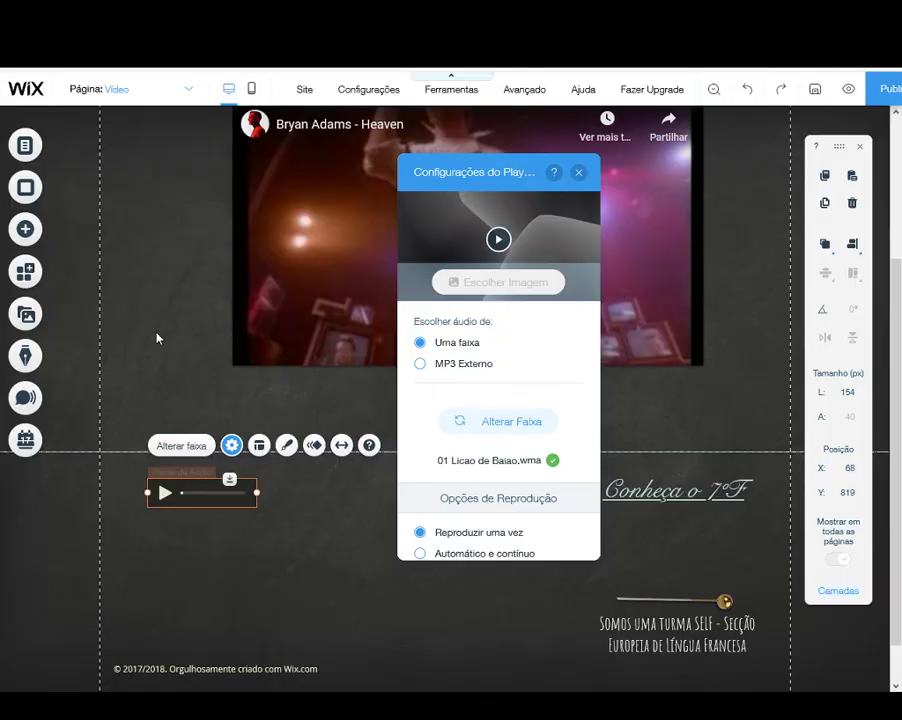
Step: Set the audio player's playback to automatic and continuous (Automático e contínuo) and close its settings
{"action": "scroll", "coordinate": [495, 490], "scroll_direction": "down", "scroll_amount": 1}
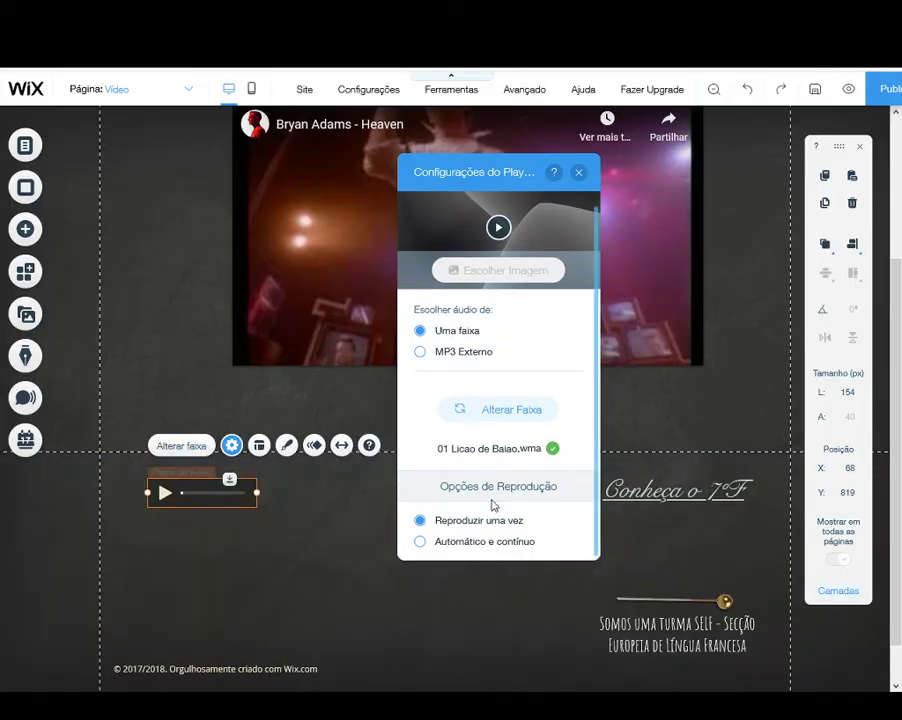
{"action": "left_click", "coordinate": [421, 542]}
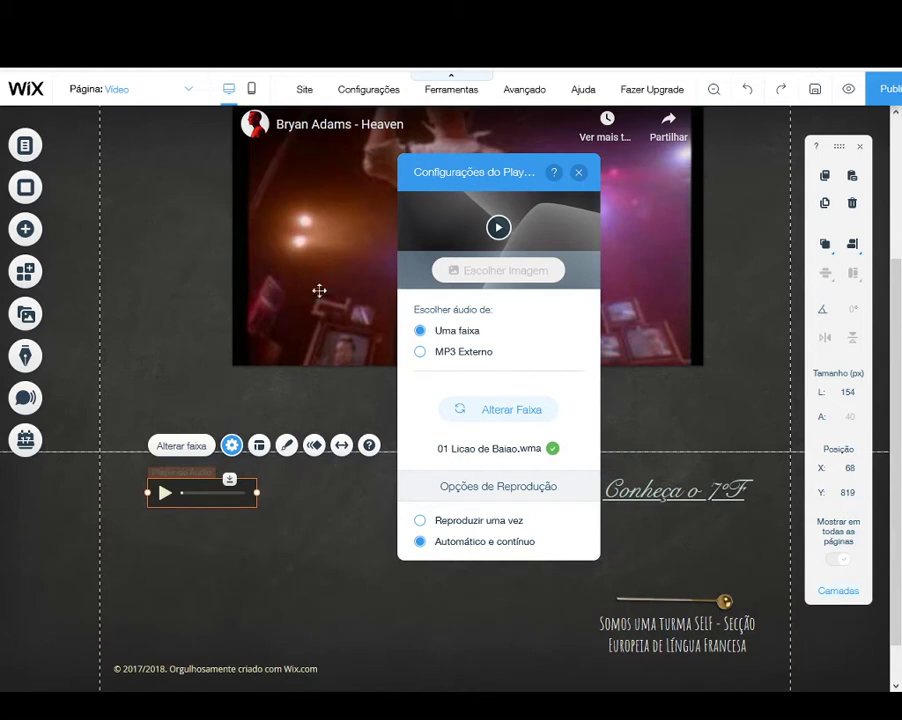
{"action": "left_click", "coordinate": [579, 176]}
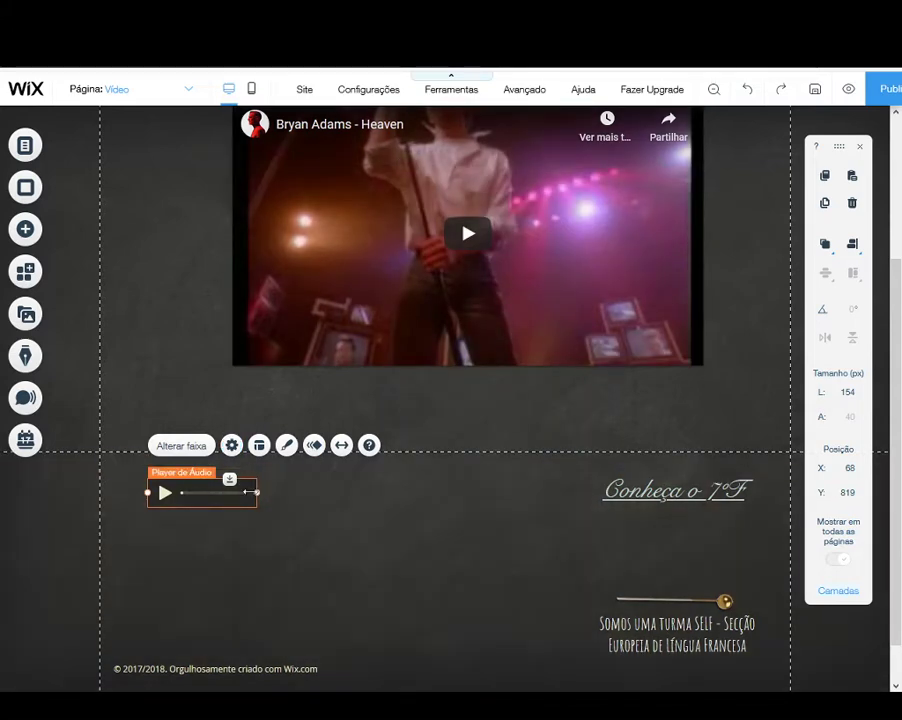
Step: Widen the audio player to about 180 px and move it near the footer's left margin, at about X 15, Y 817
{"action": "left_click_drag", "start_coordinate": [246, 491], "coordinate": [272, 491]}
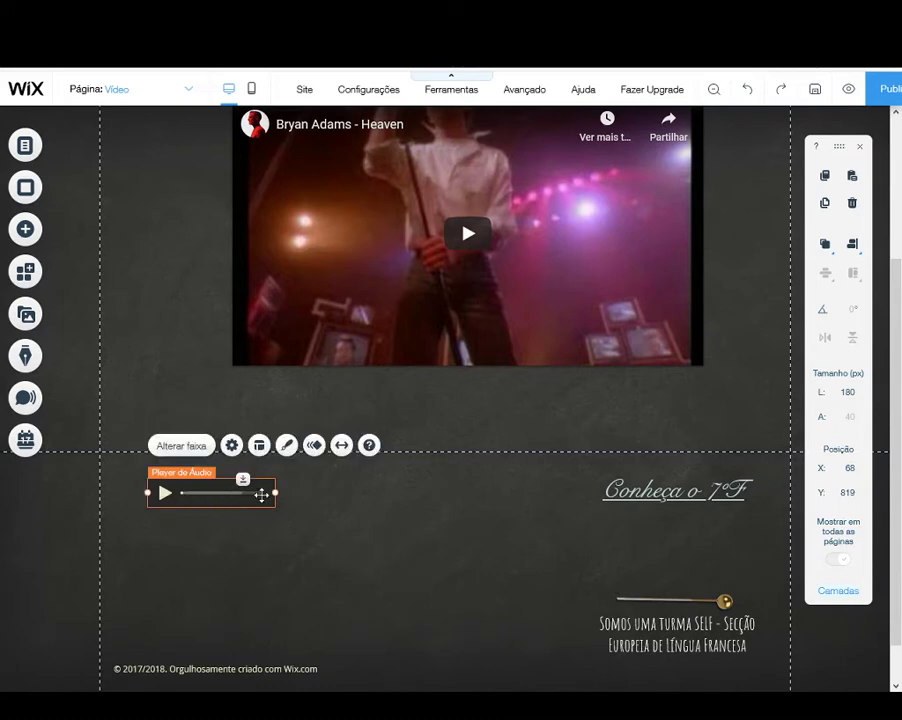
{"action": "left_click_drag", "start_coordinate": [275, 492], "coordinate": [162, 492]}
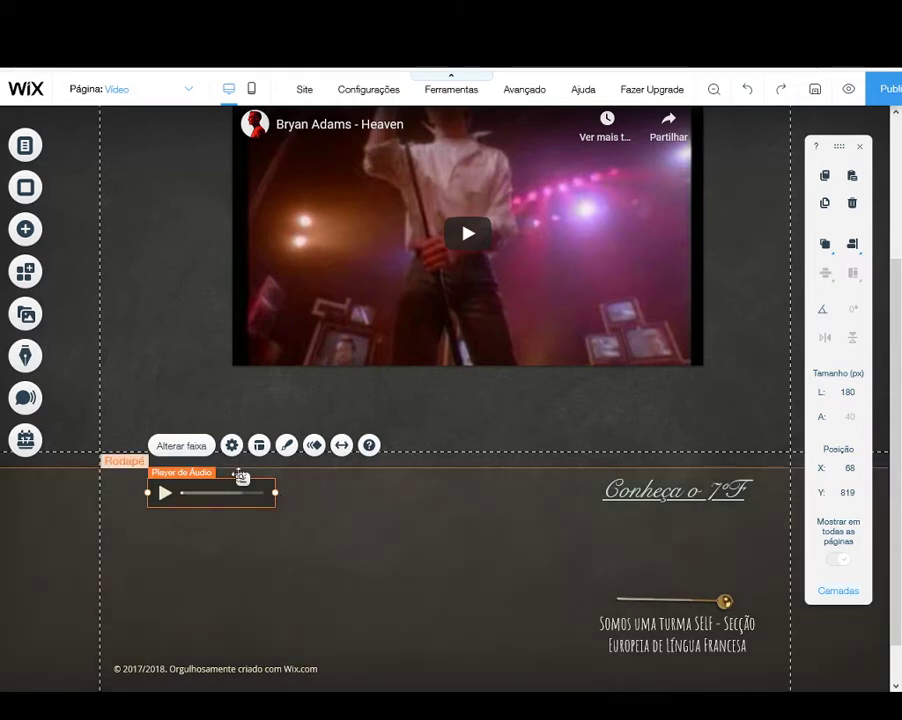
{"action": "left_click_drag", "start_coordinate": [176, 478], "coordinate": [131, 475]}
{"action": "left_click", "coordinate": [205, 520]}
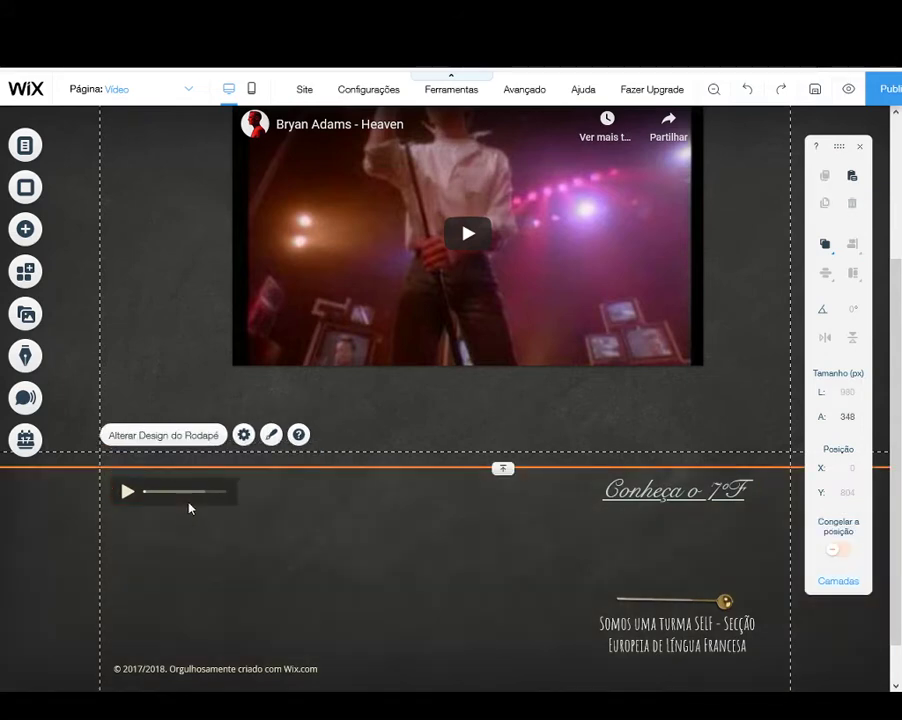
{"action": "left_click", "coordinate": [228, 494]}
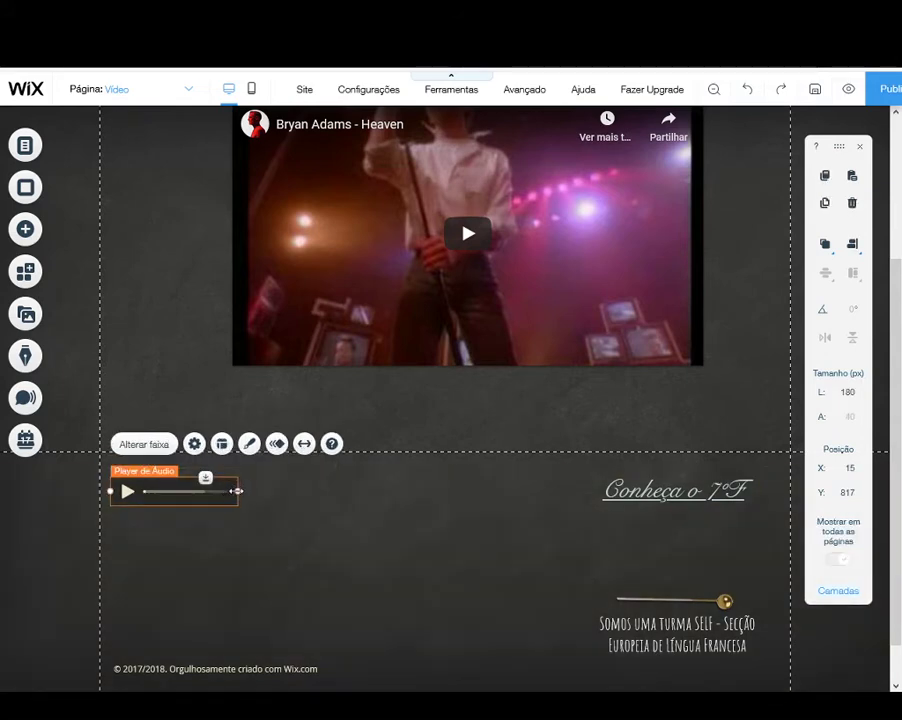
{"action": "mouse_move", "coordinate": [238, 491]}
{"action": "left_mouse_down"}
{"action": "mouse_move", "coordinate": [185, 487]}
{"action": "mouse_move", "coordinate": [236, 488]}
{"action": "left_mouse_up"}
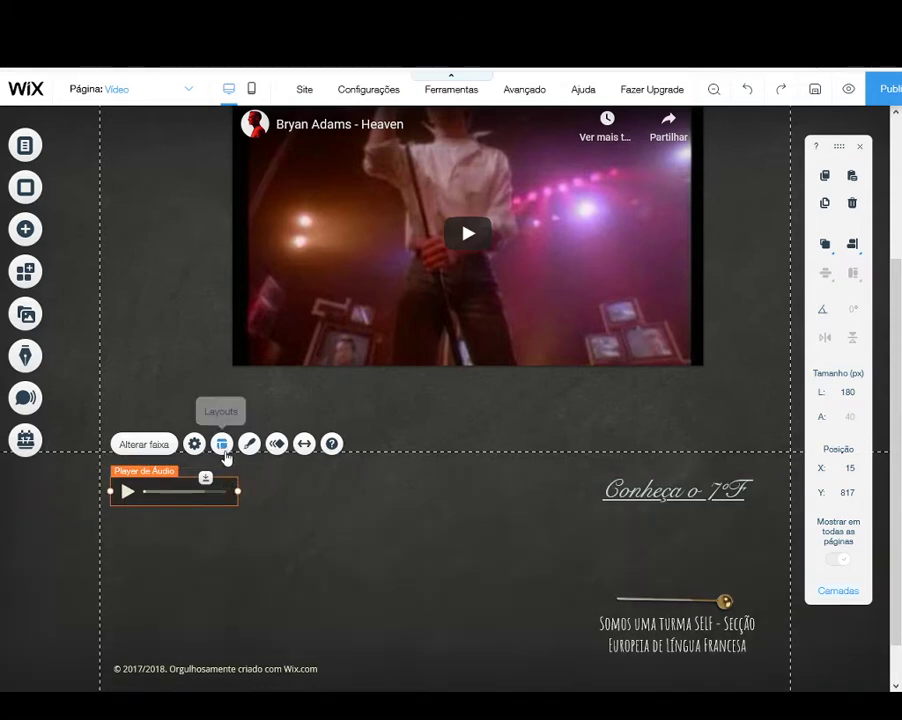
Step: Switch the audio player to the Ícone layout and shrink the play icon to about 40 × 40 px
{"action": "left_click", "coordinate": [224, 448]}
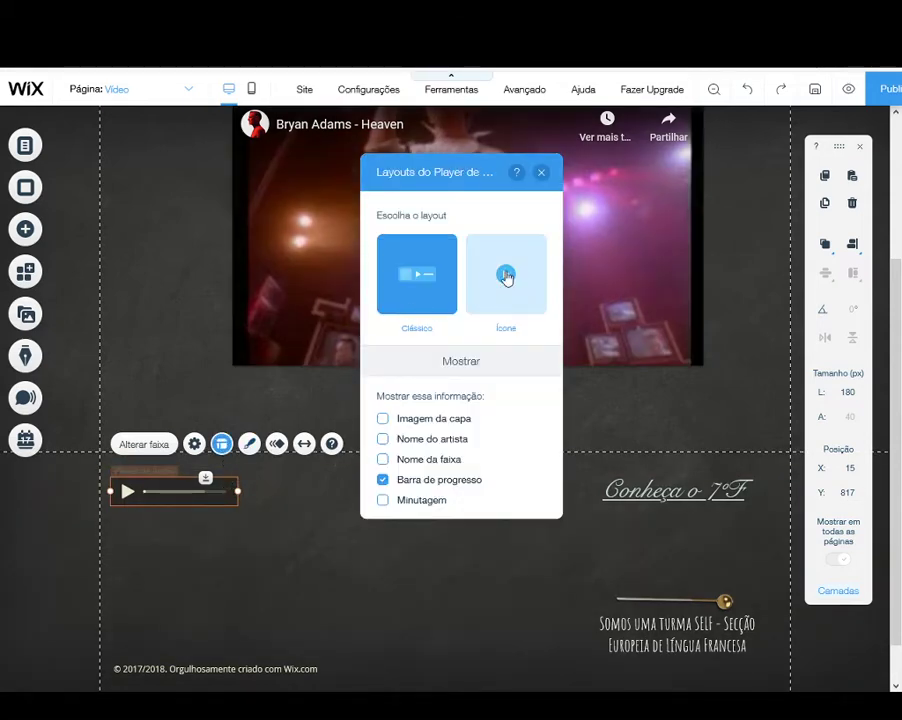
{"action": "left_click", "coordinate": [506, 277]}
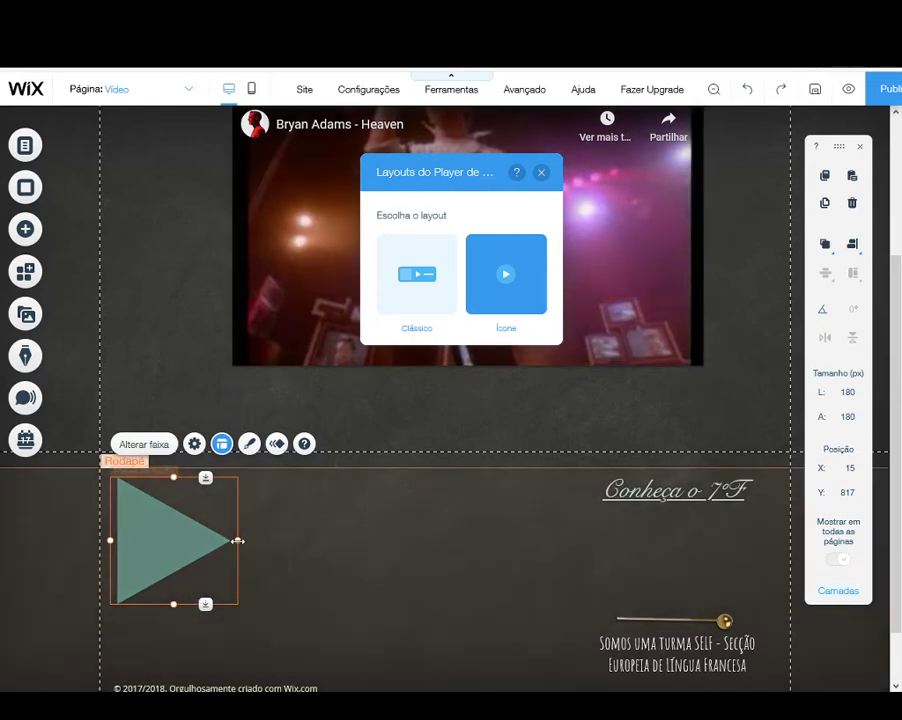
{"action": "left_click_drag", "start_coordinate": [219, 540], "coordinate": [112, 497]}
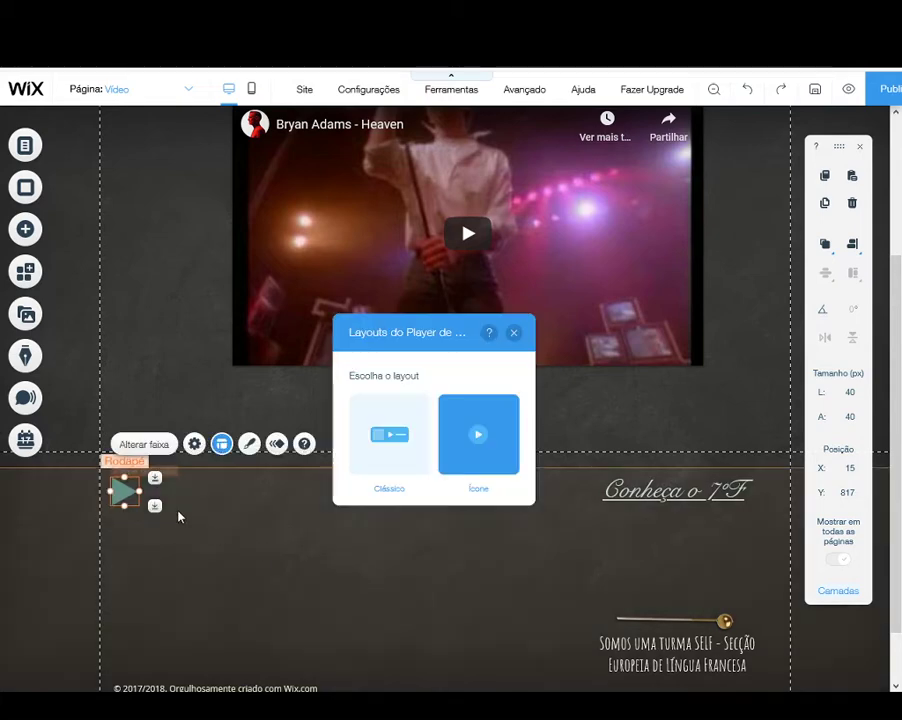
Step: Apply the outlined play triangle with slightly rounded corners as the audio player's design
{"action": "left_click", "coordinate": [252, 448]}
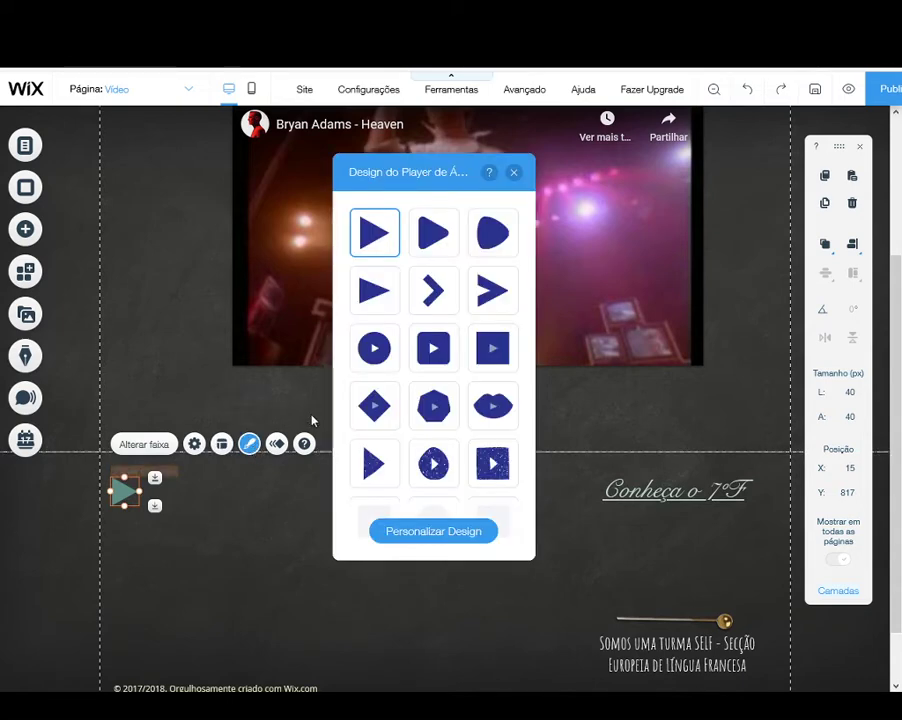
{"action": "scroll", "coordinate": [399, 408], "scroll_direction": "down", "scroll_amount": 3}
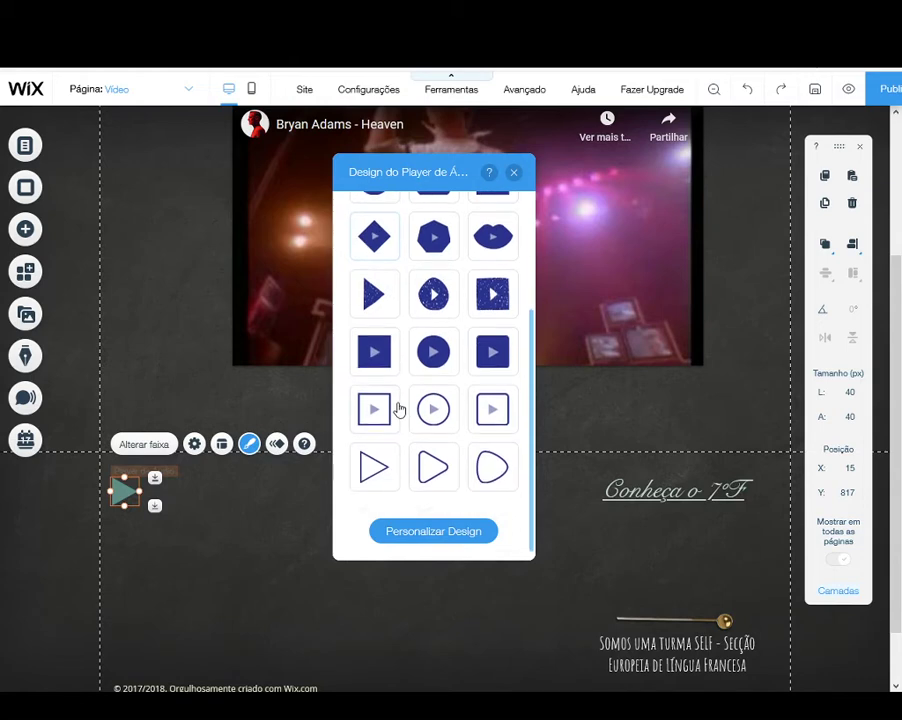
{"action": "left_click", "coordinate": [419, 462]}
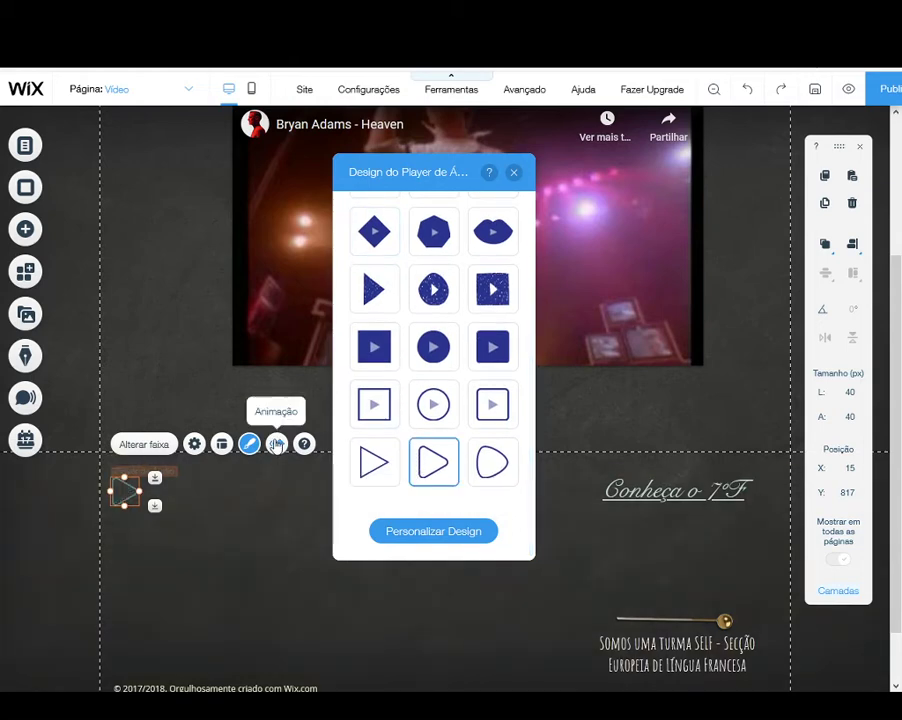
Step: Lower the play icon's normal-state opacity to about 21%, view its mouse-over colour setting, and close the design settings
{"action": "left_click", "coordinate": [408, 532]}
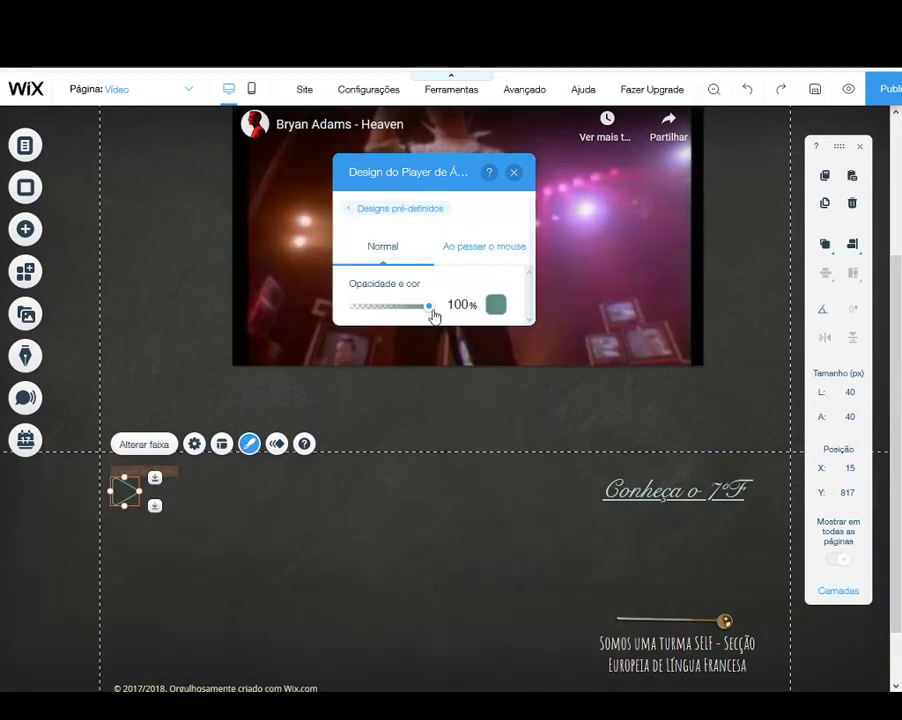
{"action": "left_click_drag", "start_coordinate": [428, 316], "coordinate": [370, 314]}
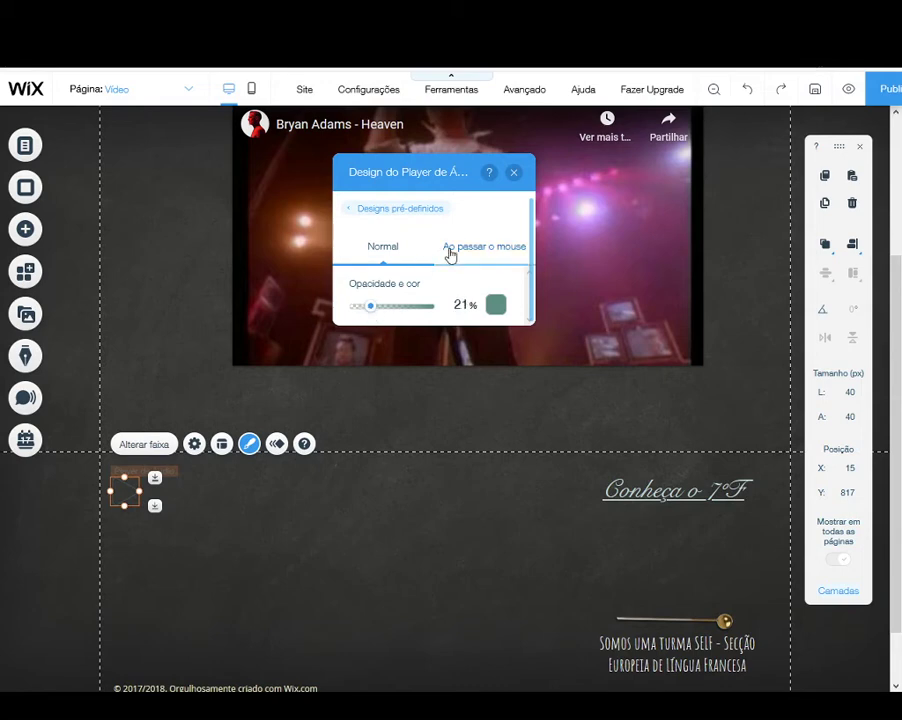
{"action": "left_click", "coordinate": [450, 254]}
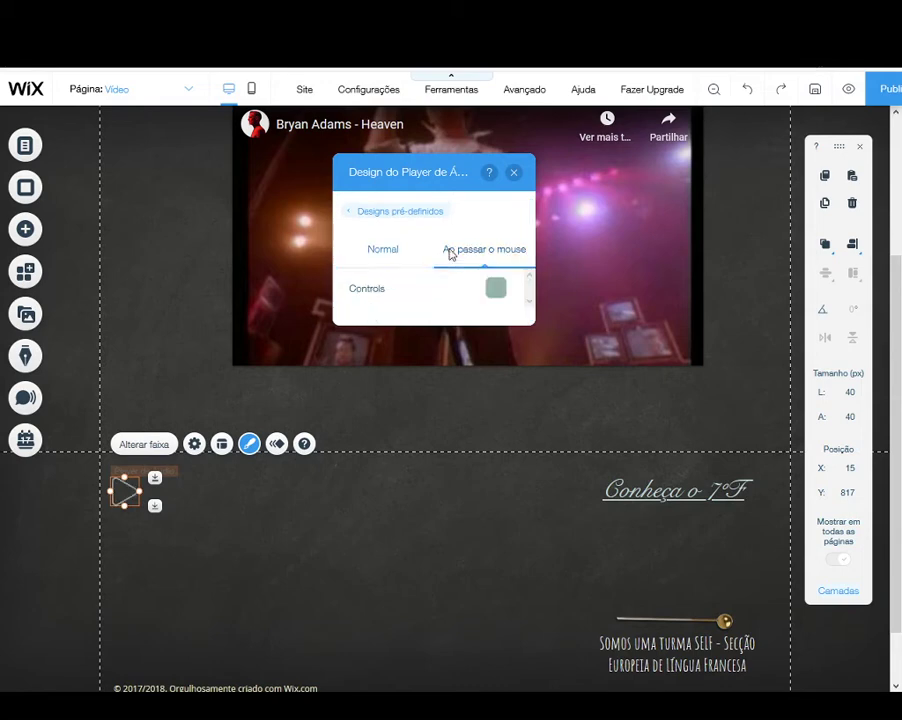
{"action": "left_click", "coordinate": [514, 174]}
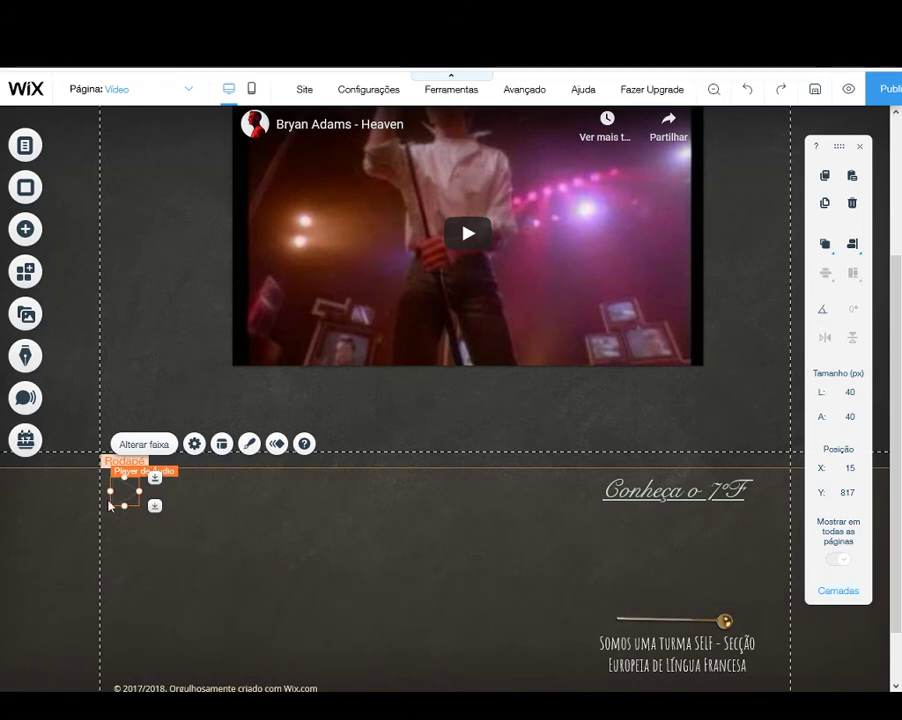
{"action": "left_click", "coordinate": [138, 326]}
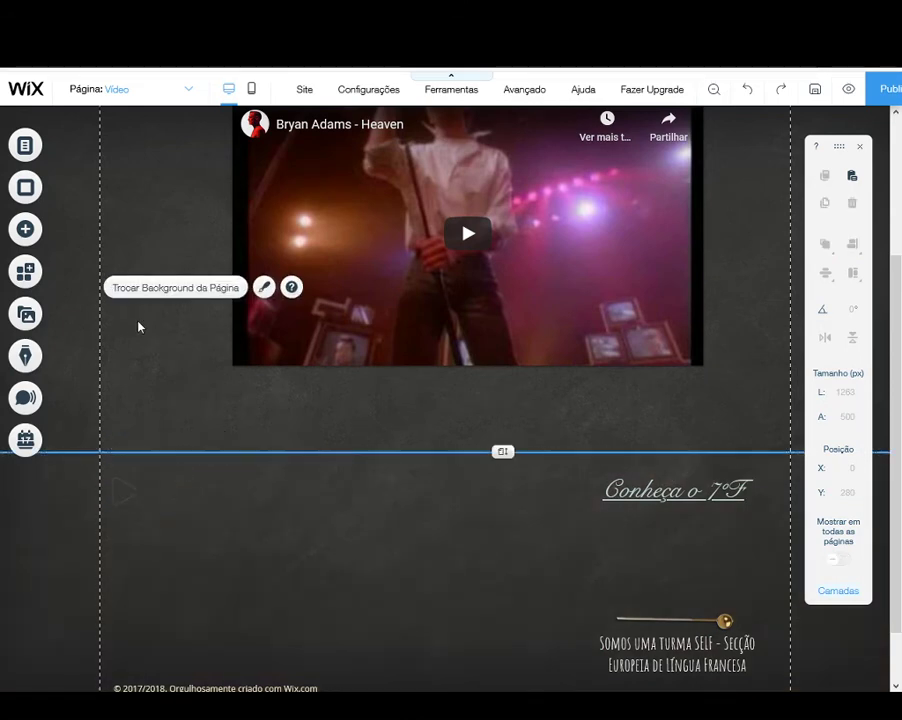
Step: Lower the audio player icon's normal-state opacity to 8%, view its colour palette without changing the colour, and close the design settings
{"action": "left_click", "coordinate": [120, 501]}
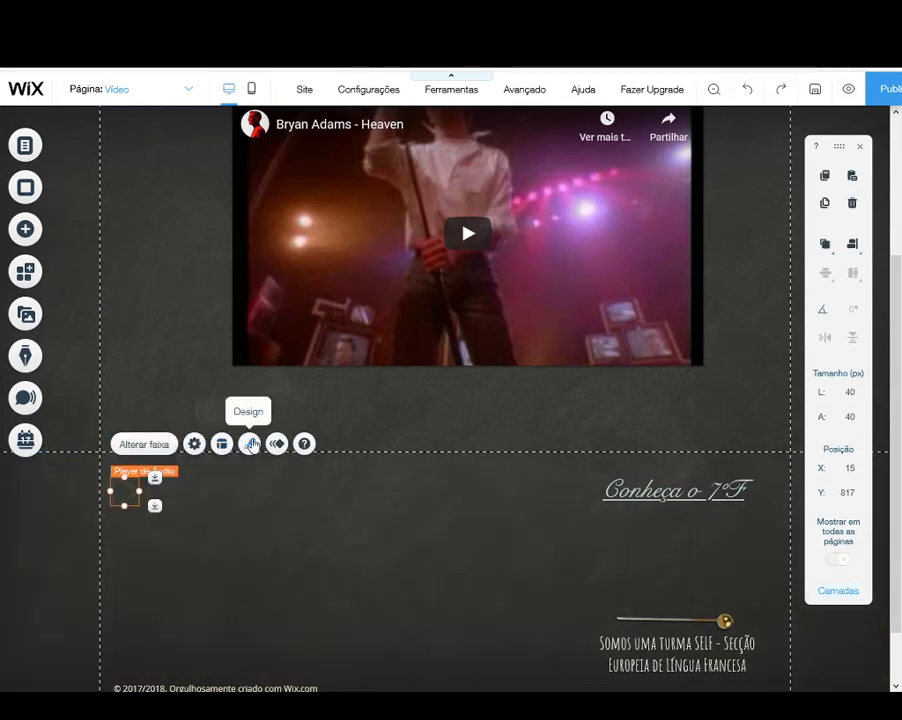
{"action": "left_click", "coordinate": [250, 444]}
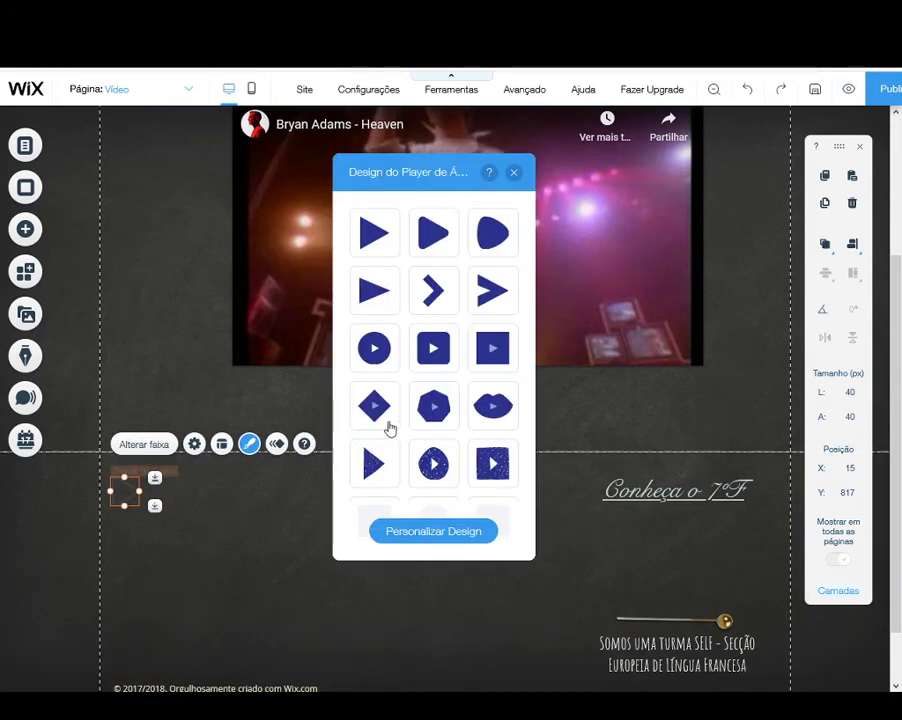
{"action": "left_click", "coordinate": [462, 534]}
{"action": "left_click_drag", "start_coordinate": [372, 312], "coordinate": [355, 316]}
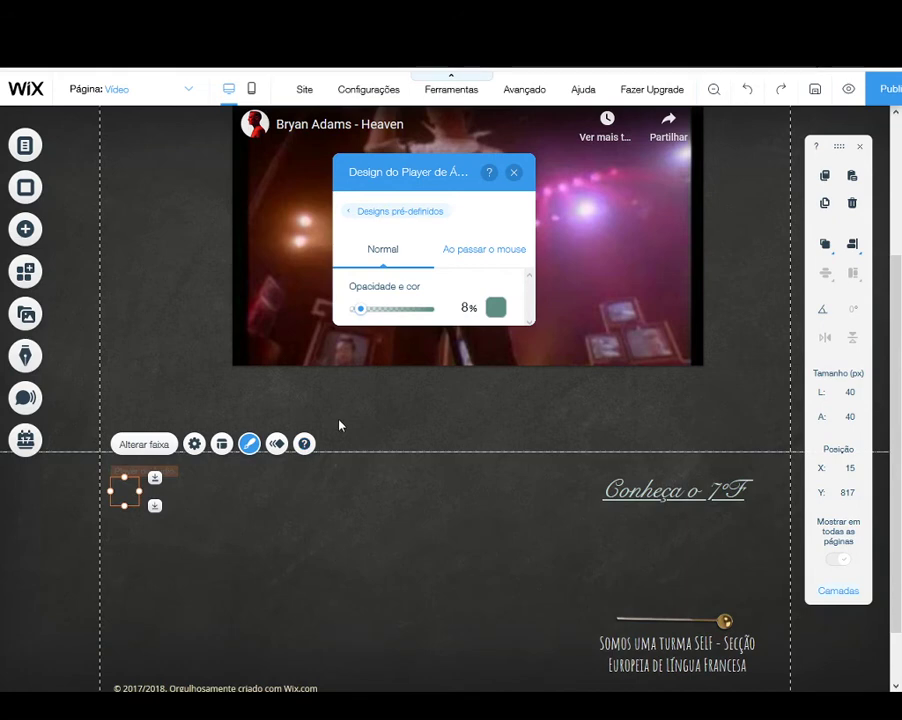
{"action": "left_click", "coordinate": [505, 311]}
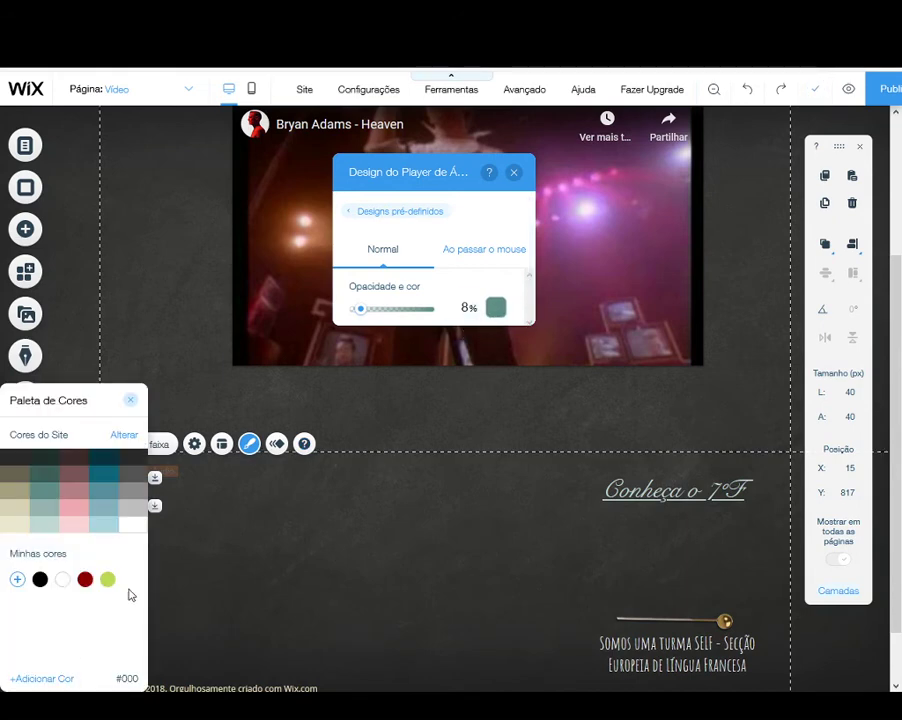
{"action": "left_click", "coordinate": [131, 400]}
{"action": "left_click", "coordinate": [292, 534]}
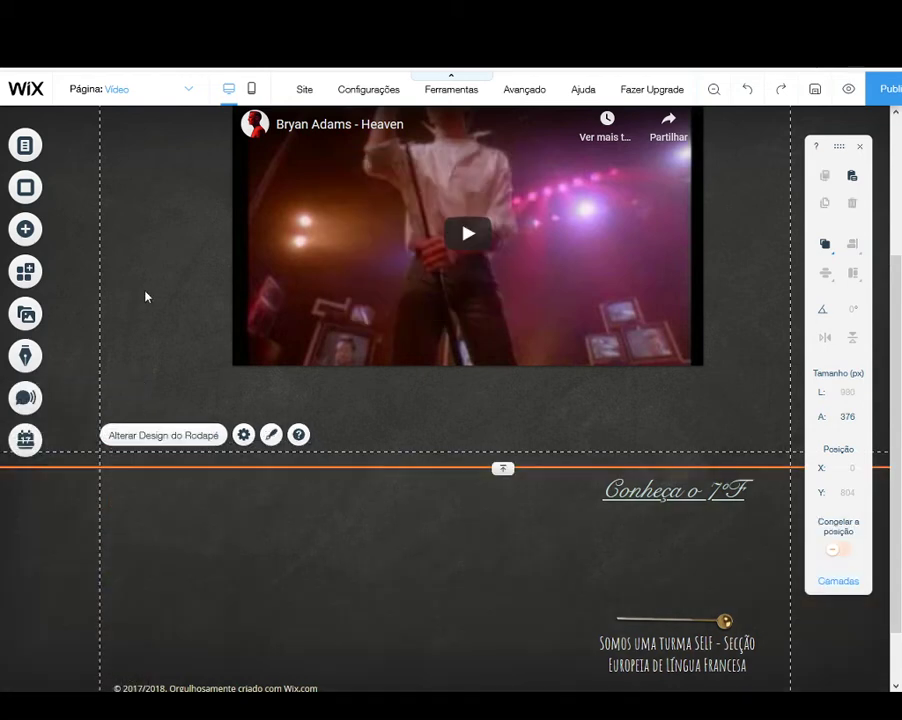
{"action": "left_click", "coordinate": [158, 296]}
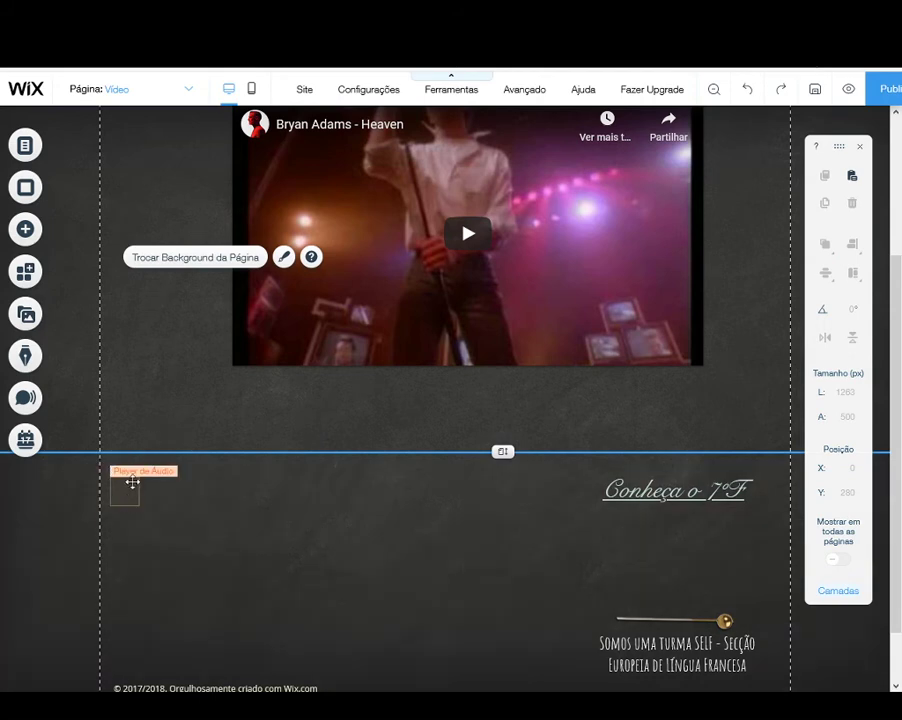
Step: Open the Enigma1 page to check its footer for the audio player, and return to the Vídeo page
{"action": "left_click", "coordinate": [170, 98]}
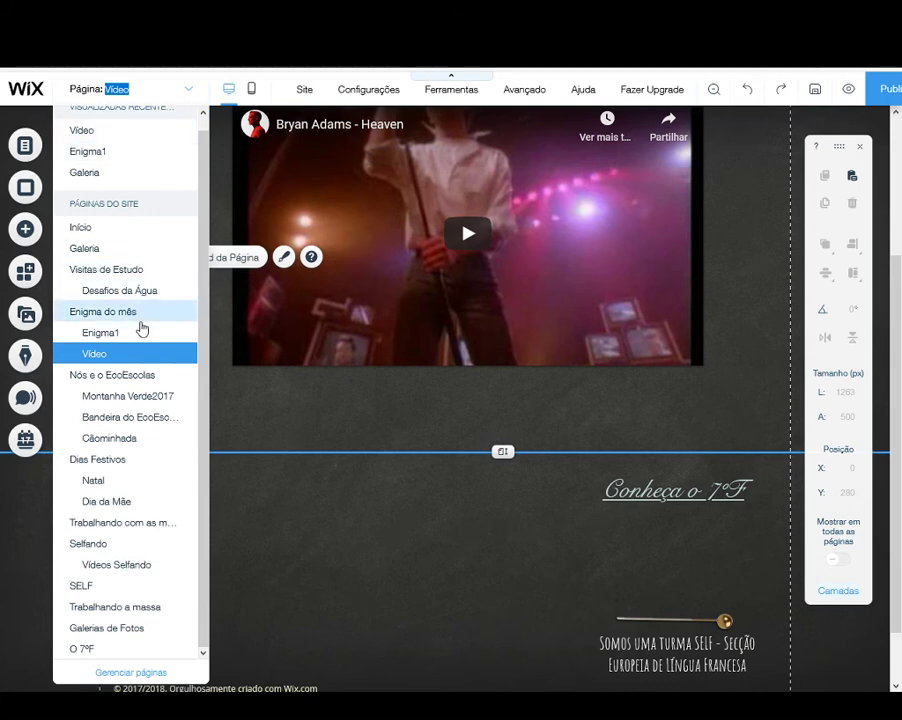
{"action": "left_click", "coordinate": [132, 340]}
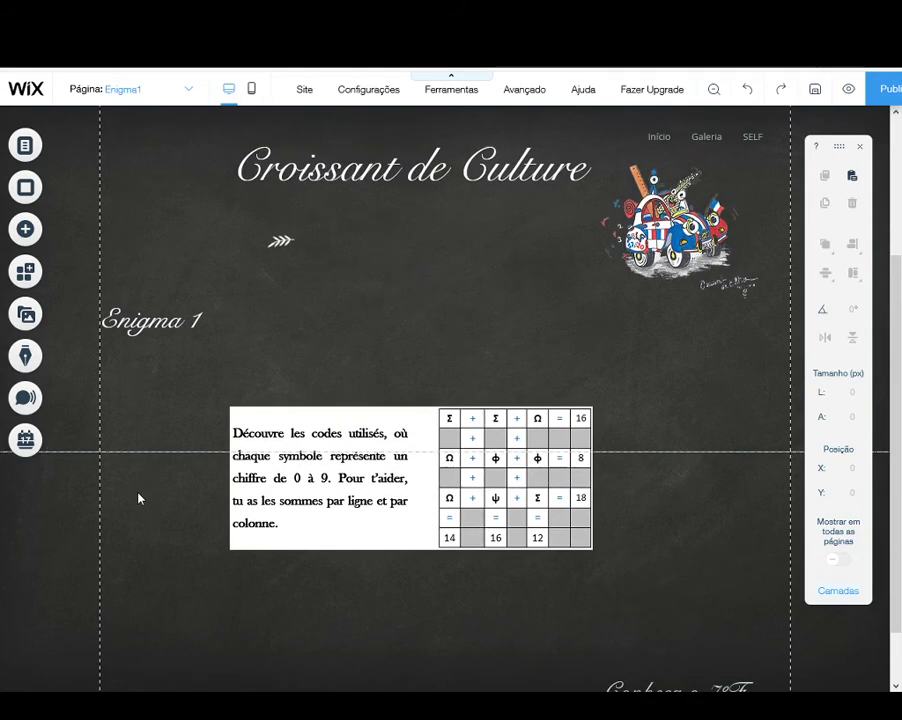
{"action": "scroll", "coordinate": [150, 434], "scroll_direction": "down", "scroll_amount": 3}
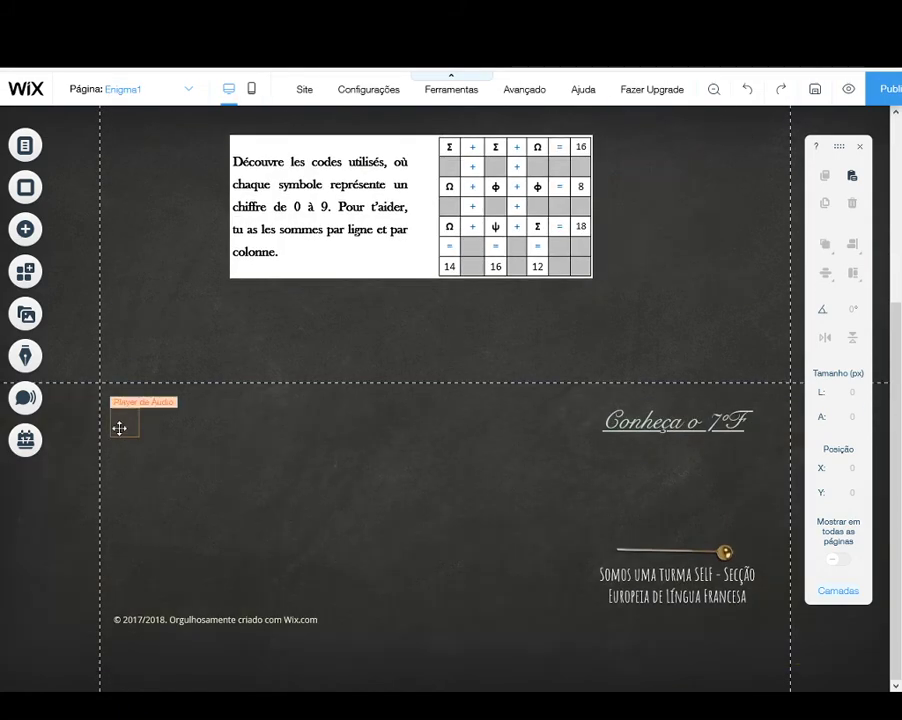
{"action": "scroll", "coordinate": [119, 428], "scroll_direction": "up", "scroll_amount": 3}
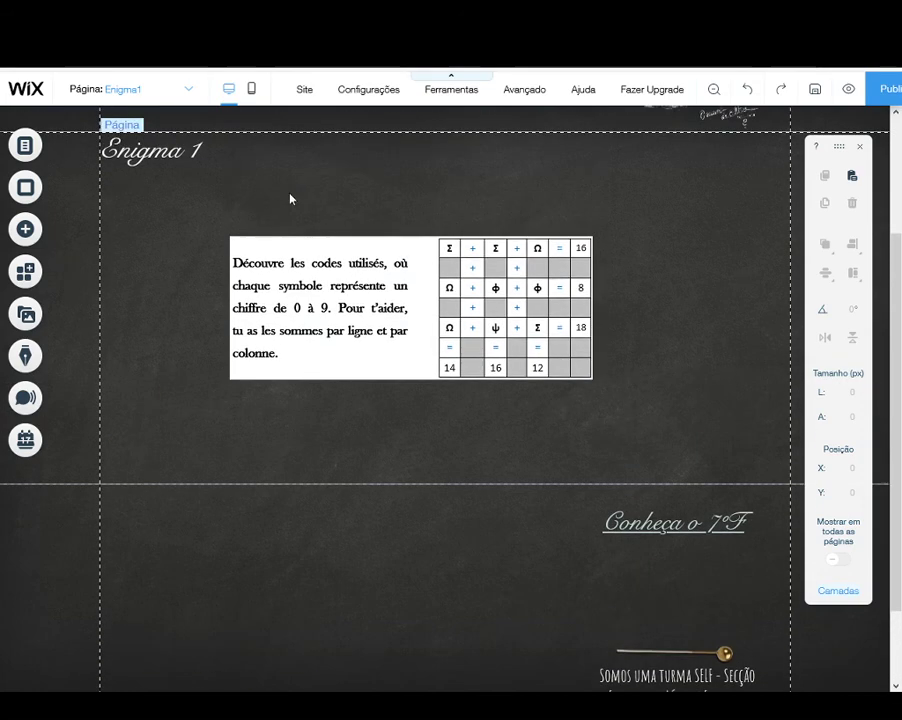
{"action": "left_click", "coordinate": [170, 90]}
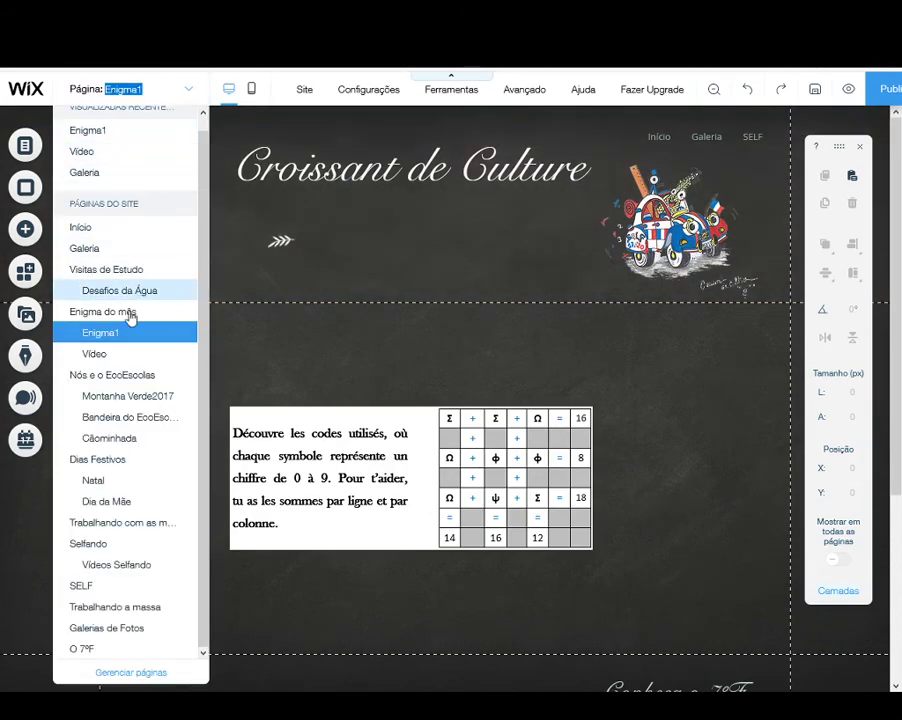
{"action": "left_click", "coordinate": [113, 364]}
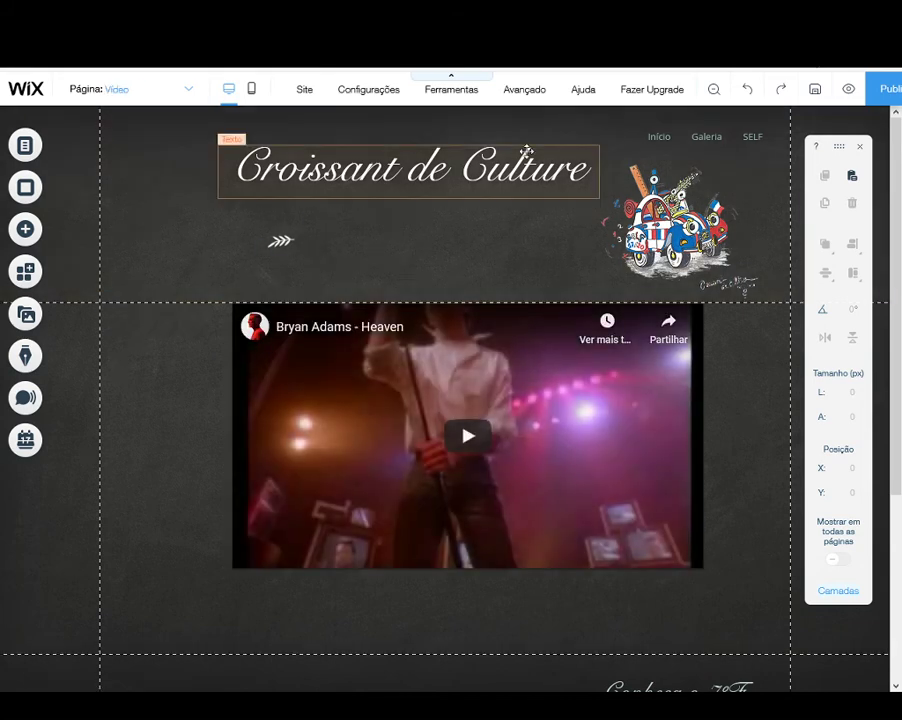
Step: Preview the site, check the audio player in the Vídeo page's footer, and visit the Galeria and Início pages
{"action": "left_click", "coordinate": [847, 90]}
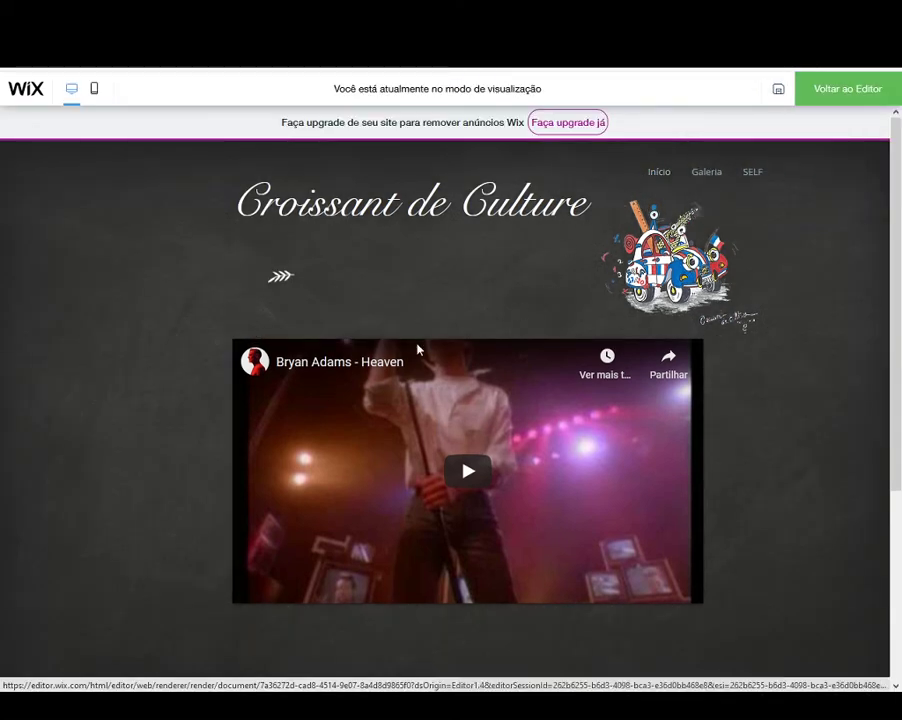
{"action": "scroll", "coordinate": [310, 392], "scroll_direction": "down", "scroll_amount": 3}
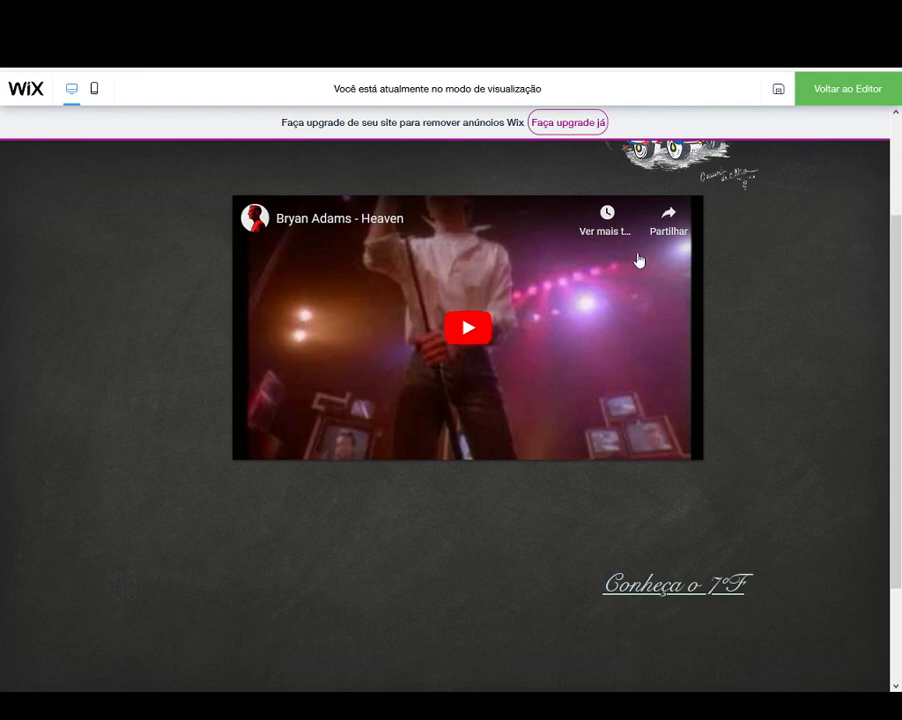
{"action": "scroll", "coordinate": [800, 252], "scroll_direction": "up", "scroll_amount": 3}
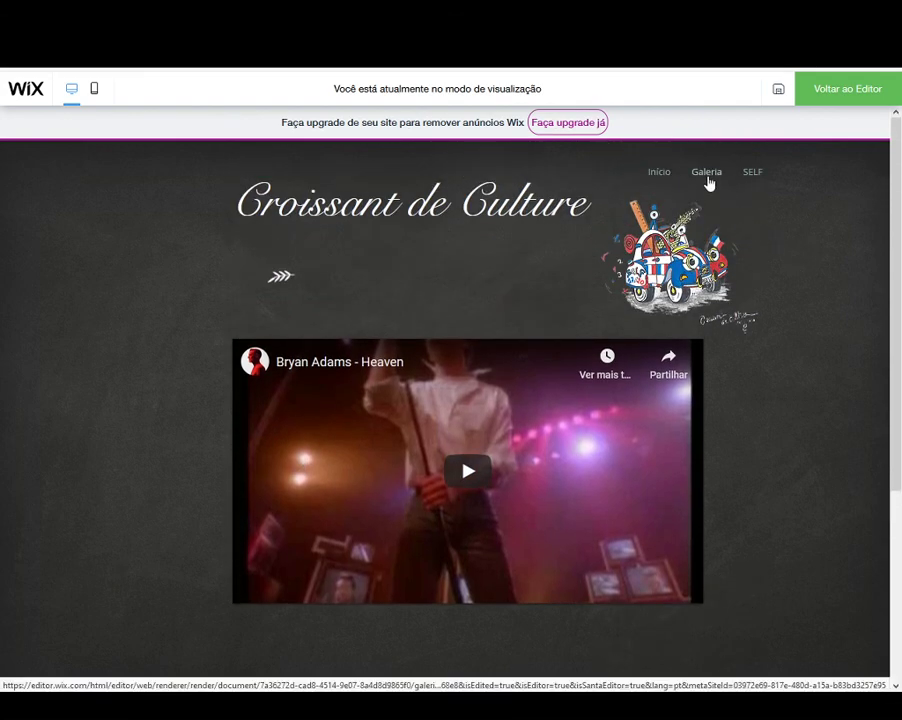
{"action": "left_click", "coordinate": [706, 178]}
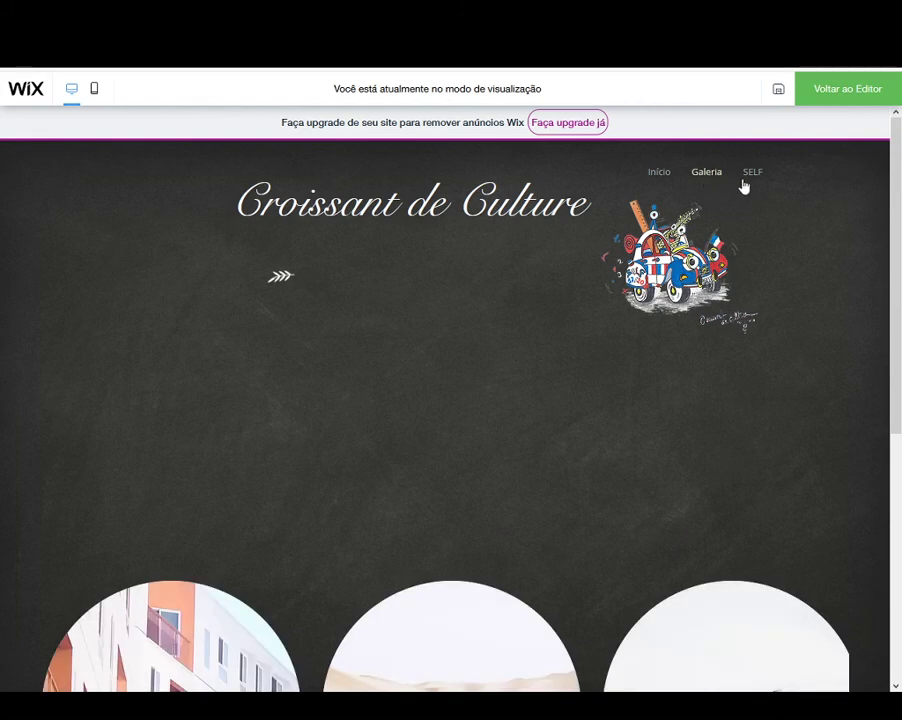
{"action": "left_click", "coordinate": [667, 174]}
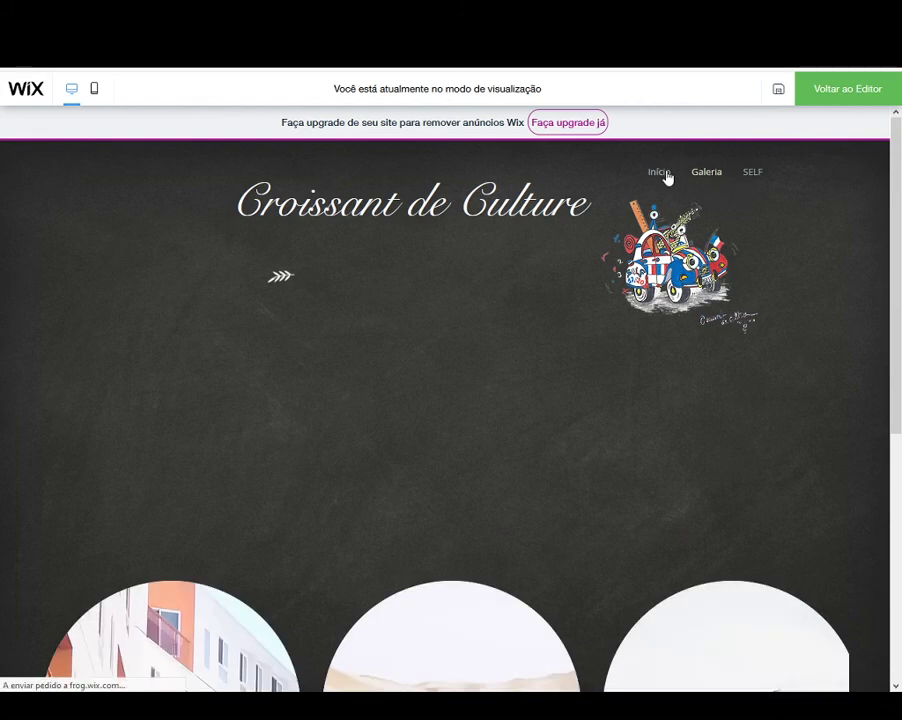